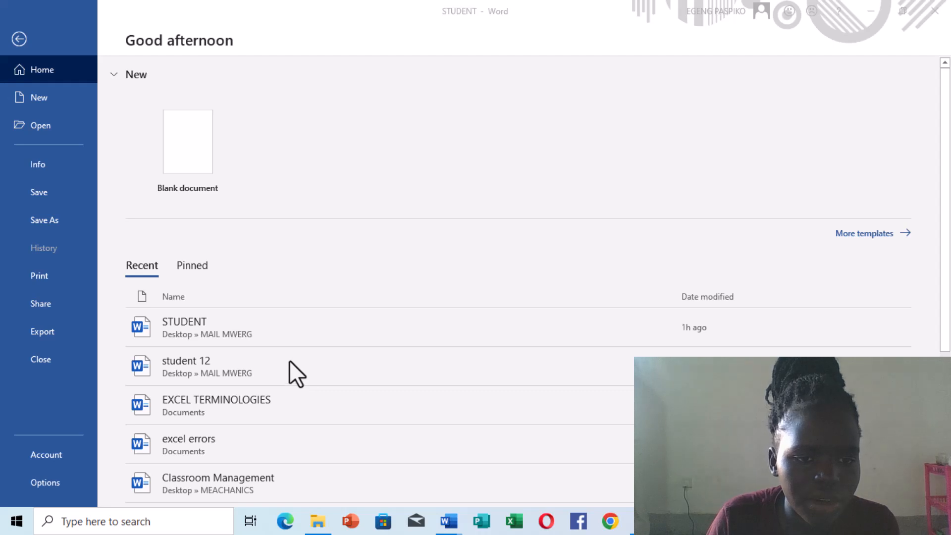
Open the recent STUDENT document and start a mail merge of the Letters type.
left_click(290, 329)
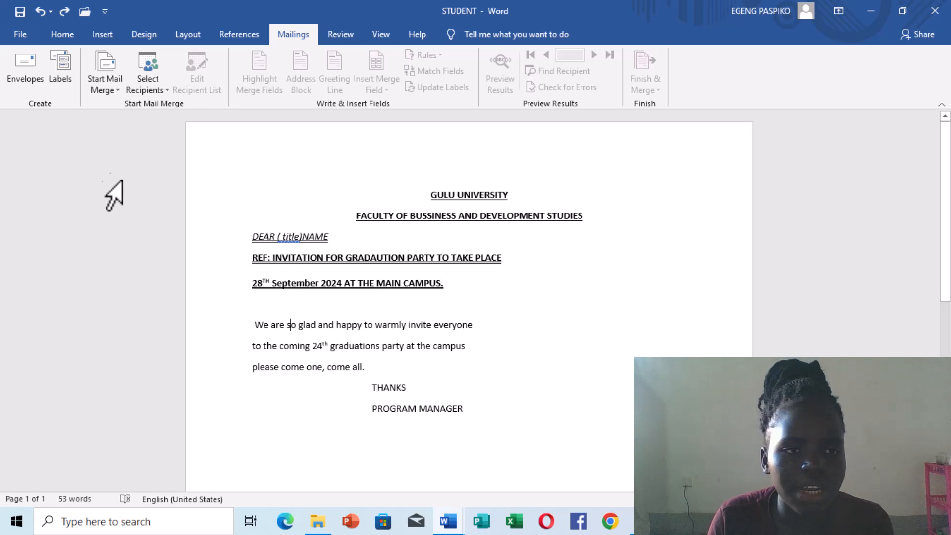
left_click(99, 85)
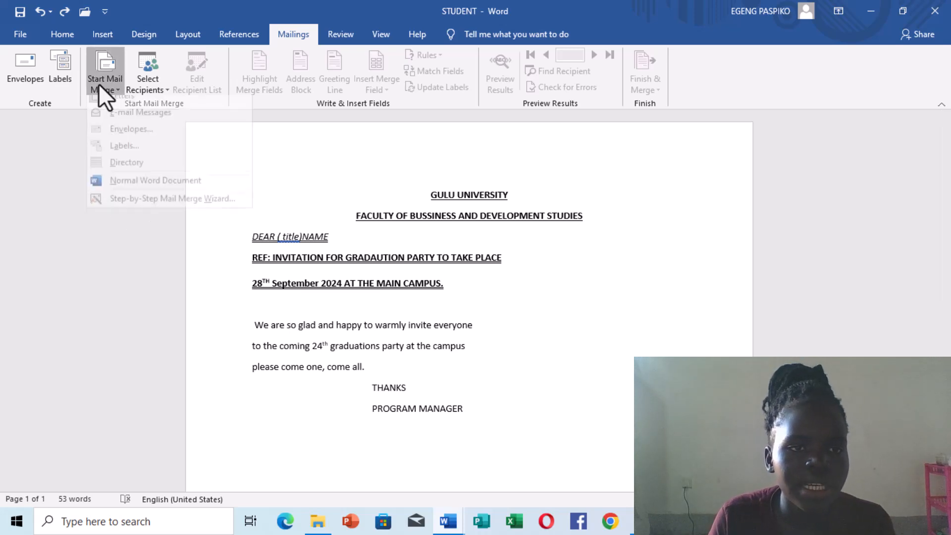
left_click(111, 102)
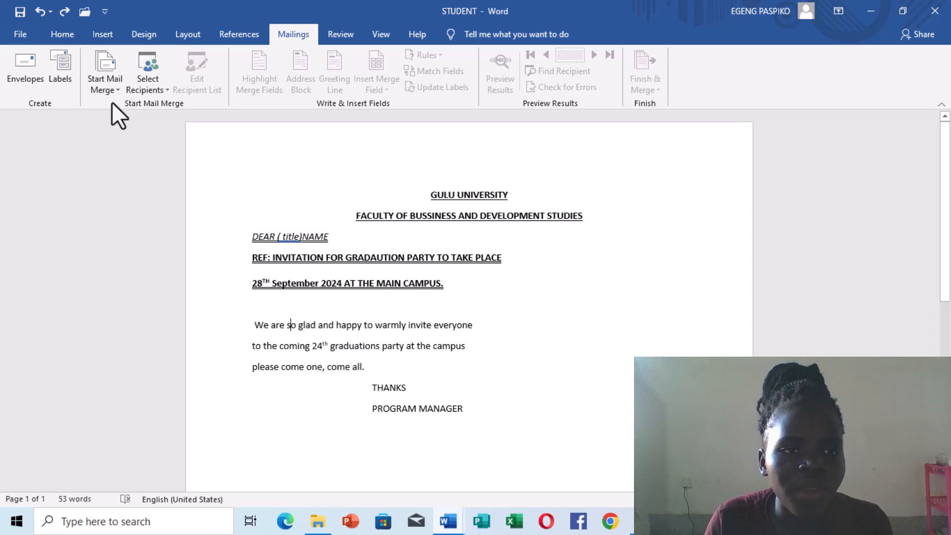
Start typing a new recipient list for the merge and open its column customization.
left_click(149, 80)
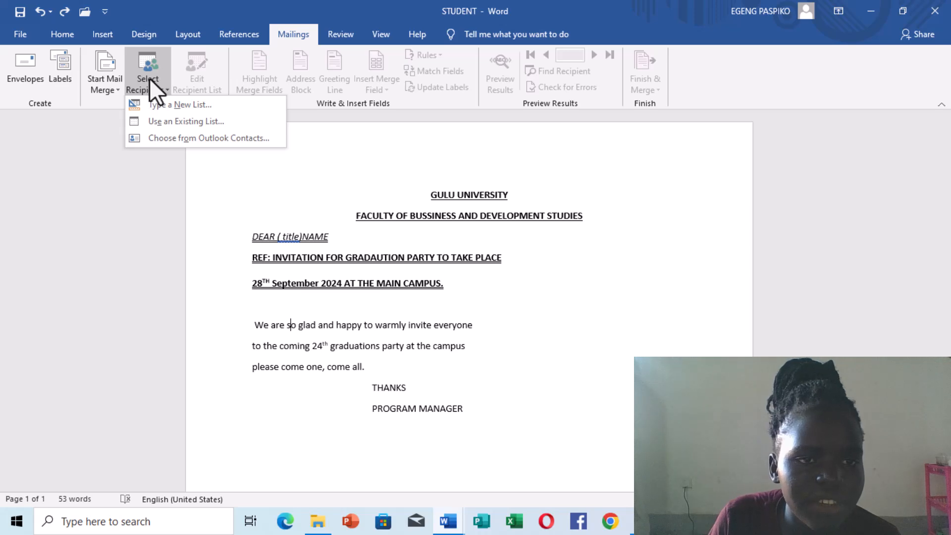
left_click(174, 104)
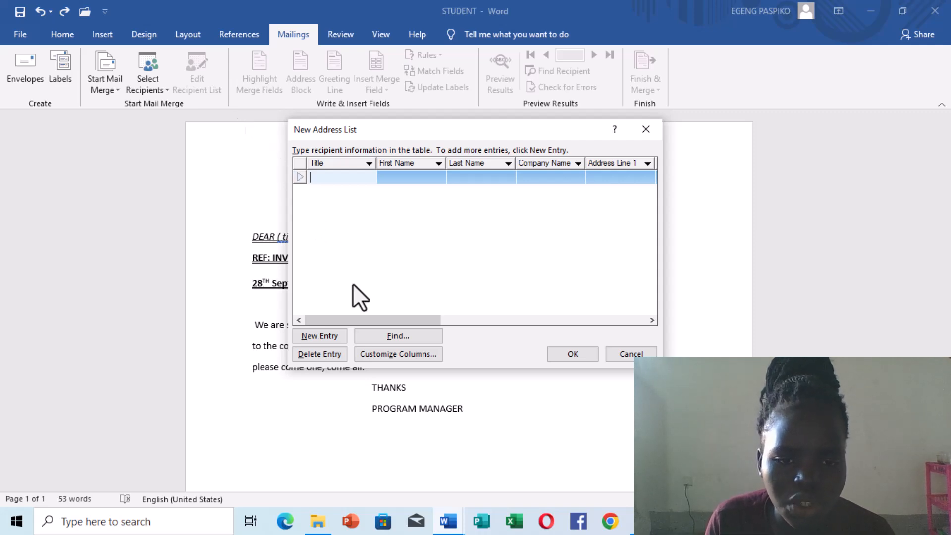
left_click(382, 353)
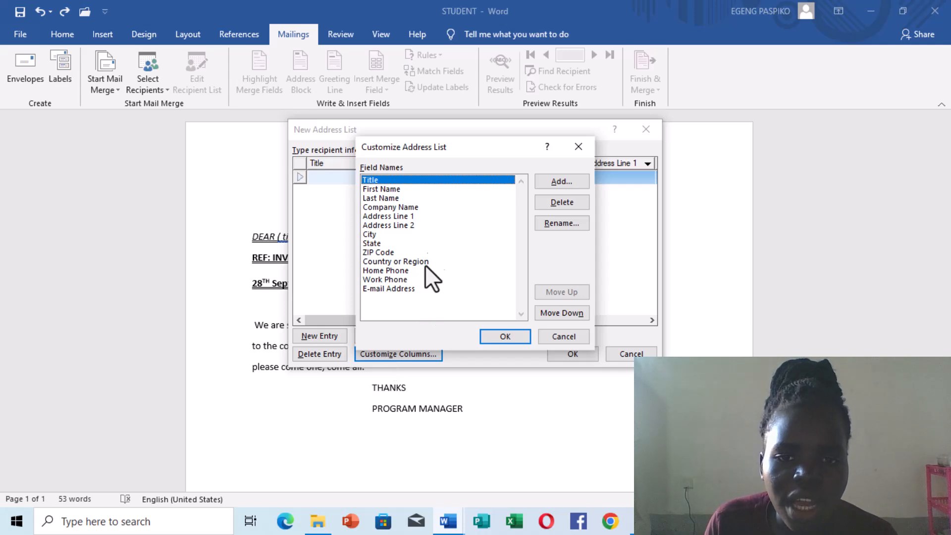
Delete the First Name and Company Name fields from the address list columns, keeping Title.
left_click(547, 202)
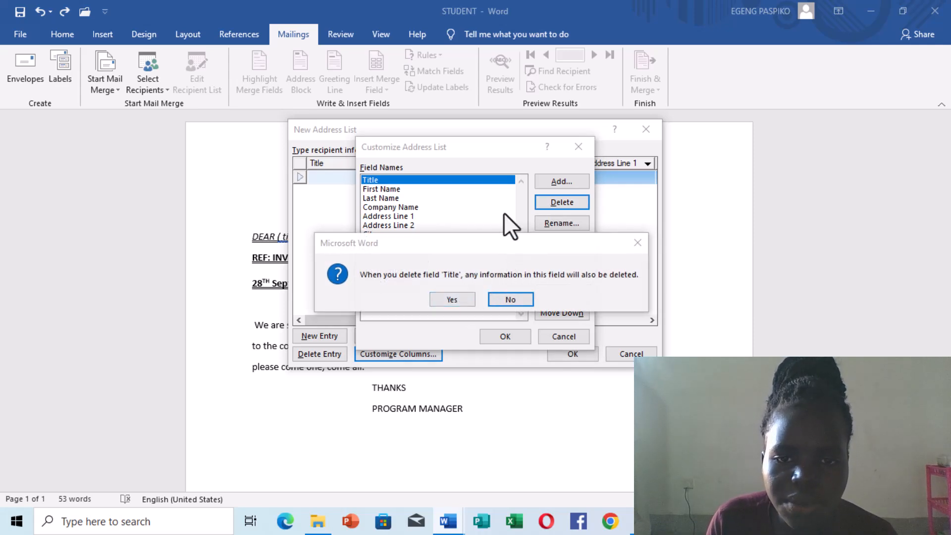
left_click(638, 244)
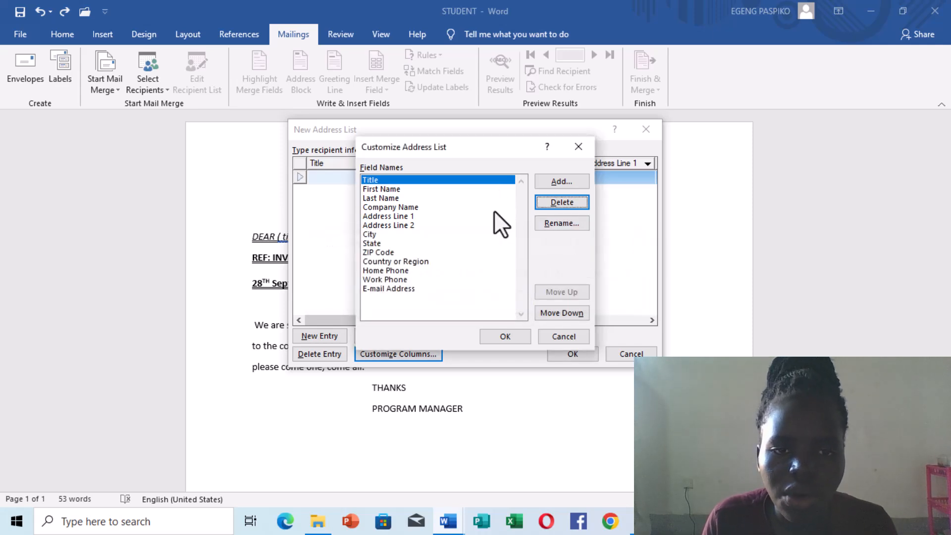
left_click(484, 190)
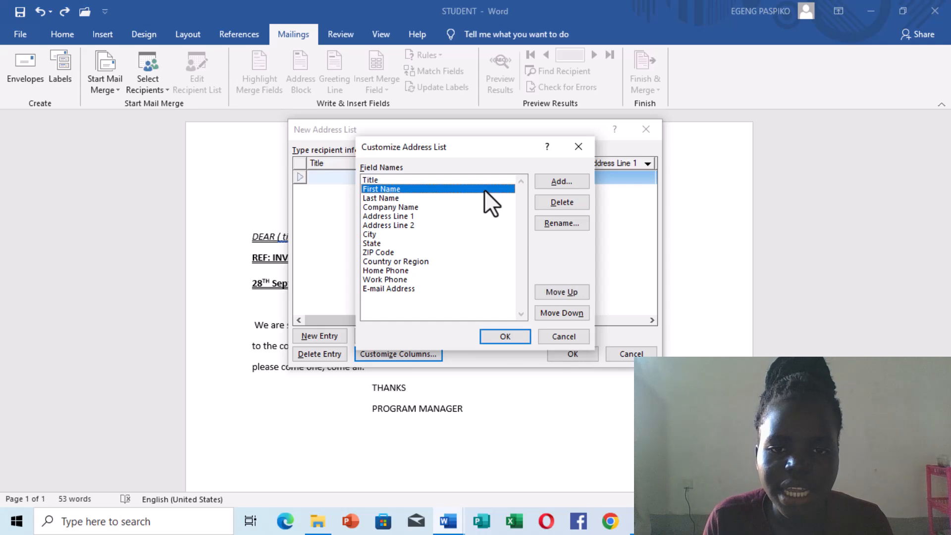
left_click(555, 202)
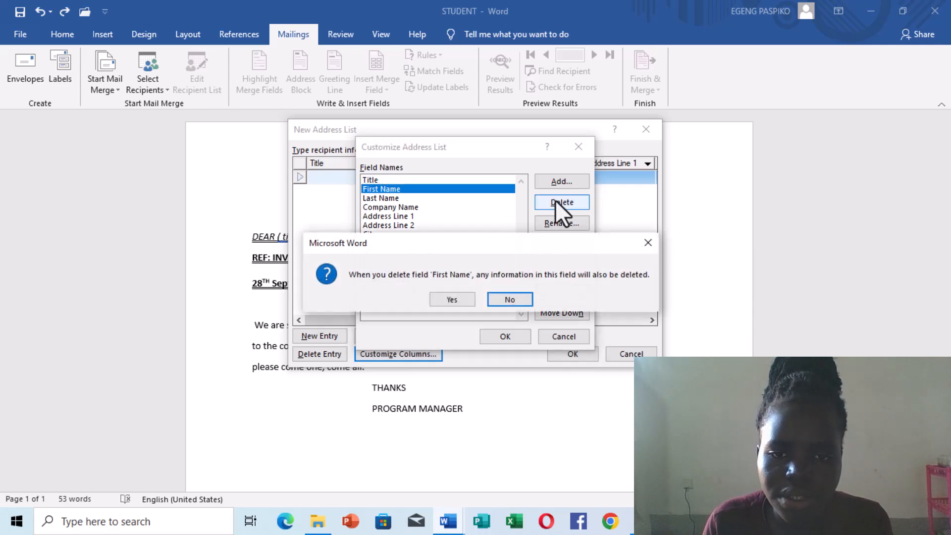
left_click(459, 300)
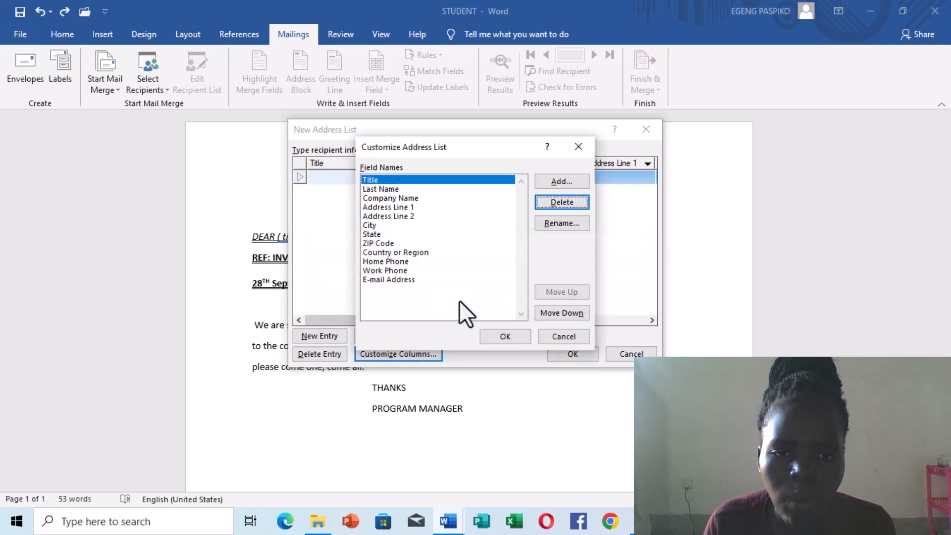
left_click(464, 198)
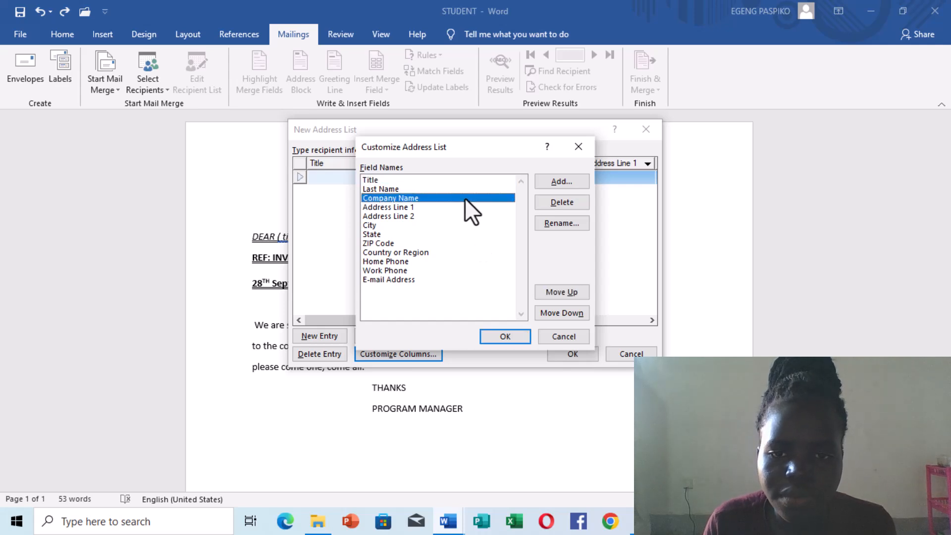
left_click(554, 200)
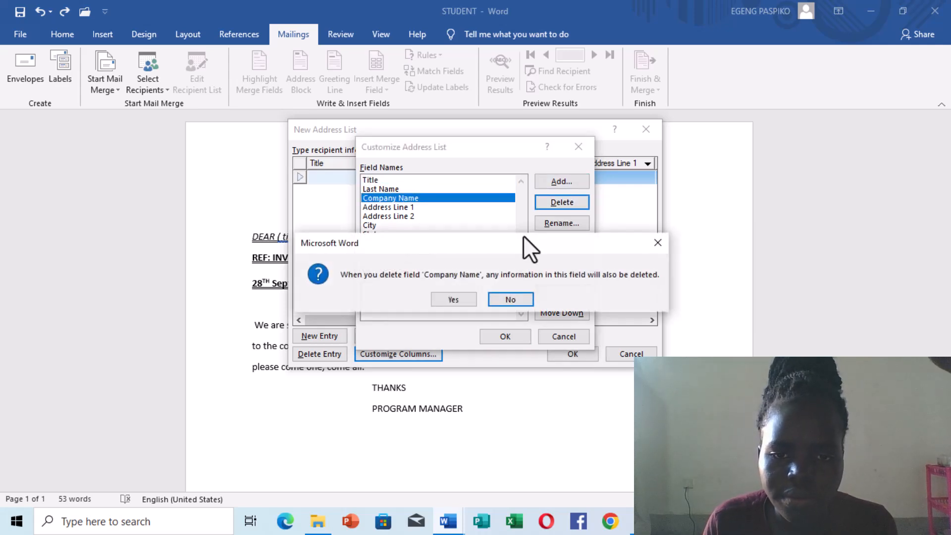
left_click(453, 301)
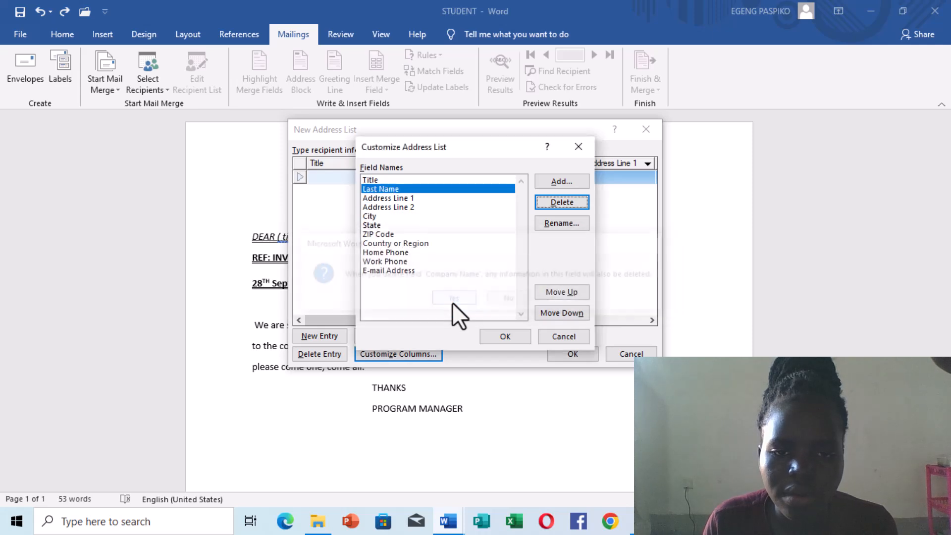
Delete the City and Country or Region fields from the address list columns.
left_click(497, 218)
left_click(580, 202)
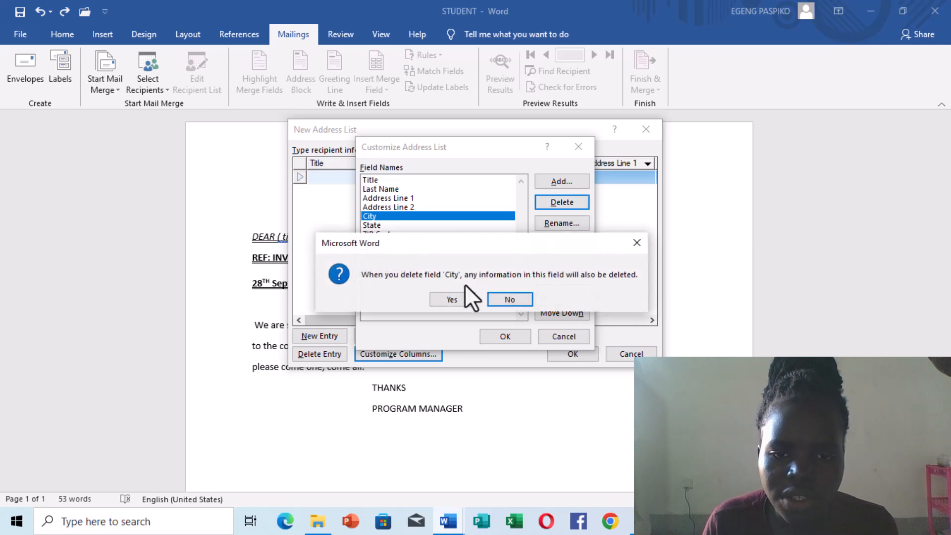
left_click(461, 297)
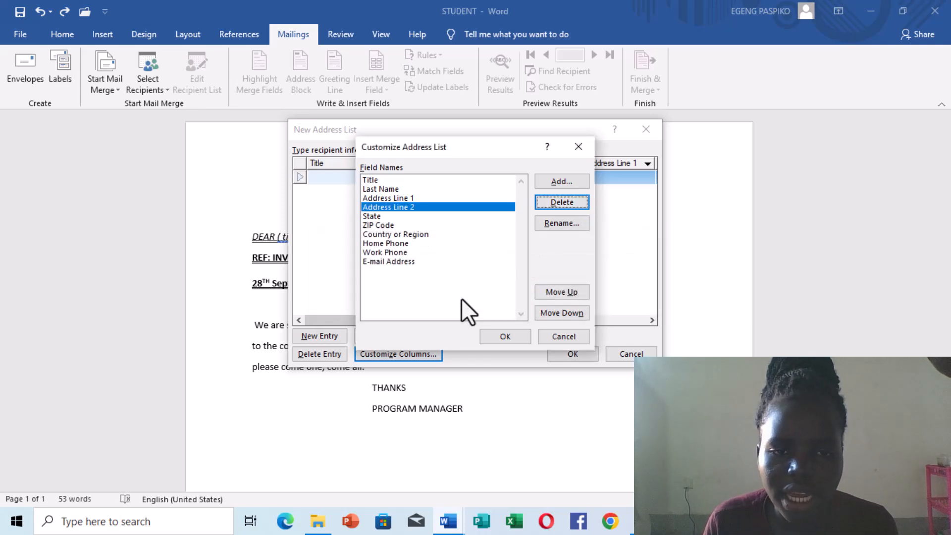
left_click(441, 233)
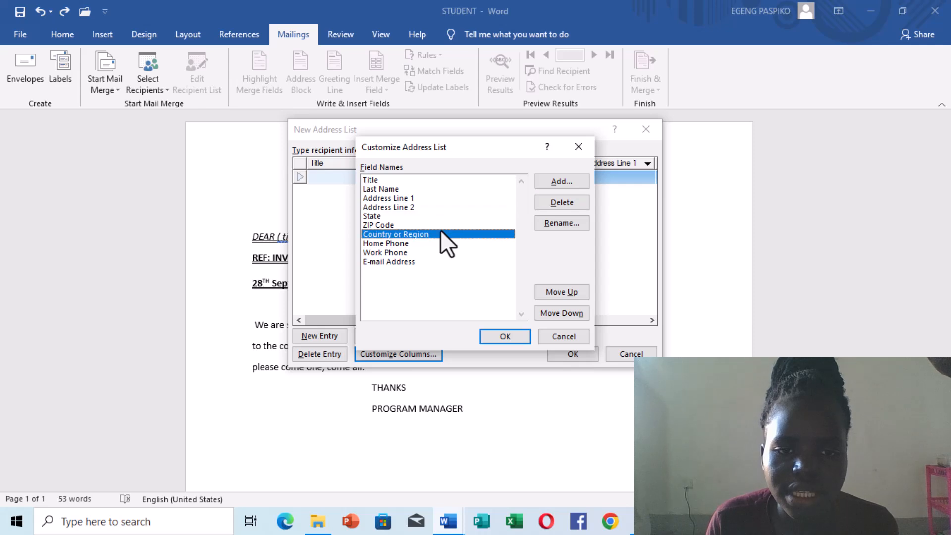
left_click(550, 200)
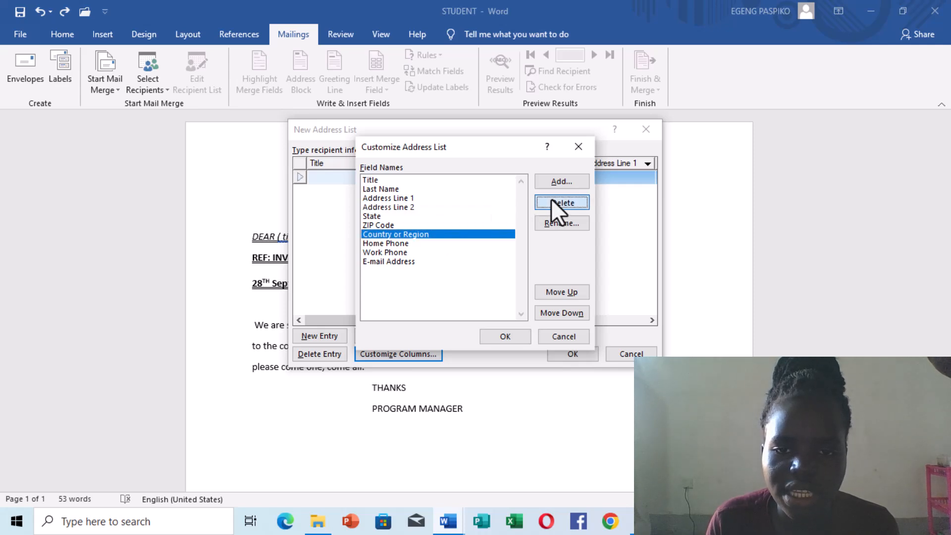
left_click(458, 296)
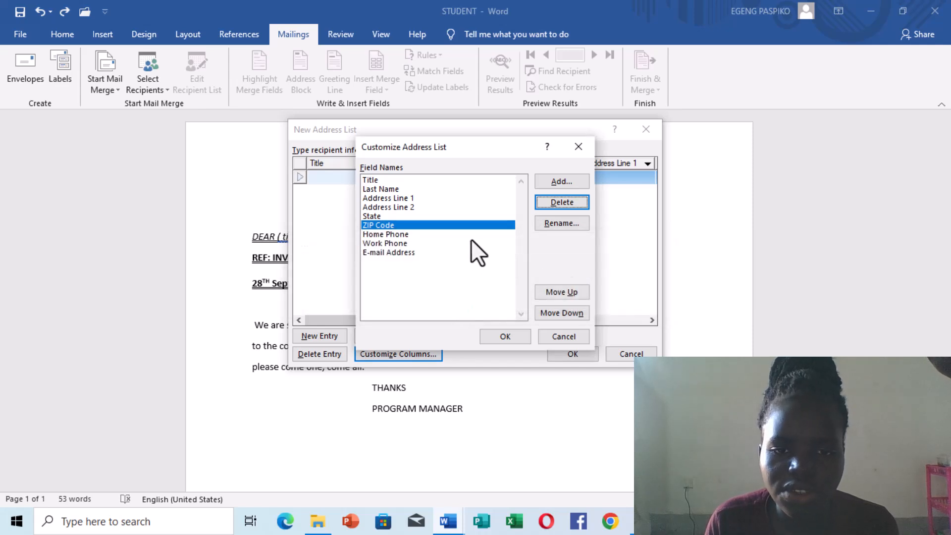
Delete the ZIP Code and State fields from the address list columns.
left_click(565, 203)
left_click(437, 294)
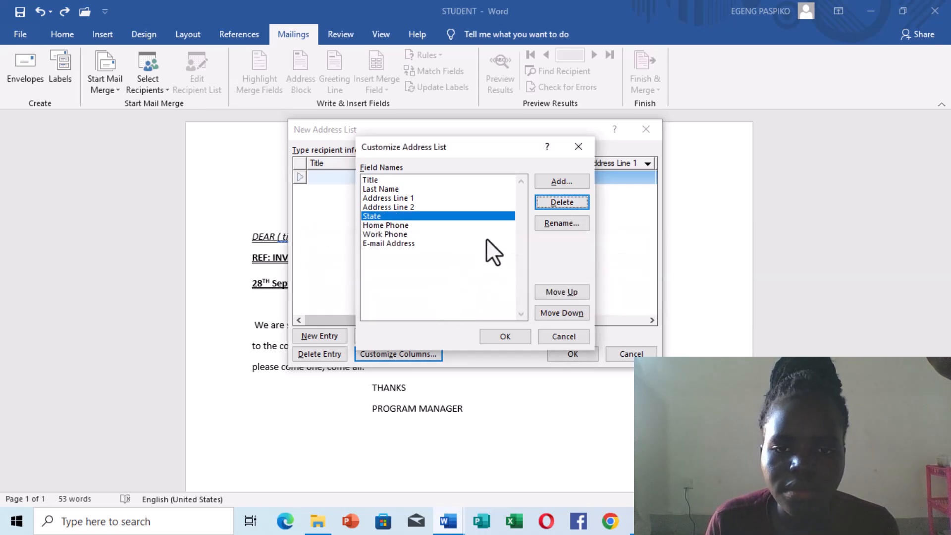
left_click(571, 203)
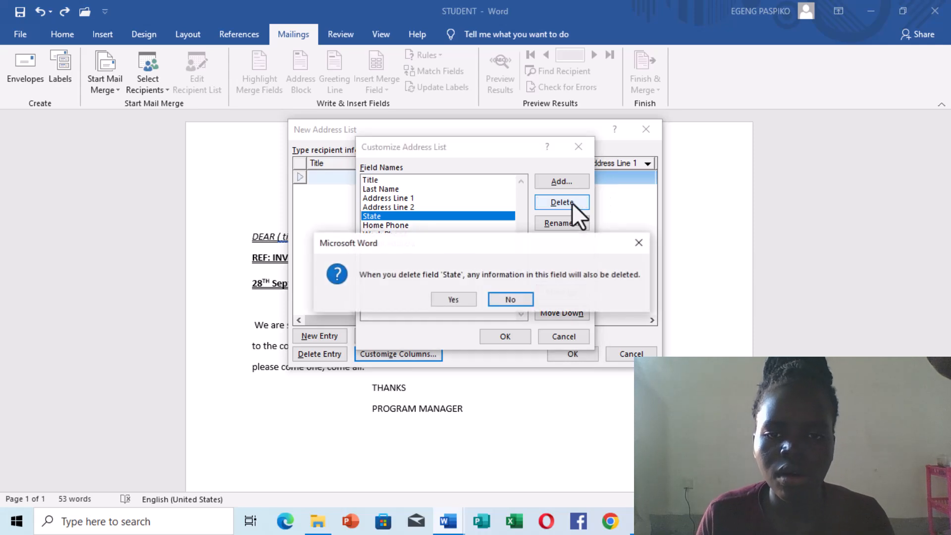
left_click(453, 296)
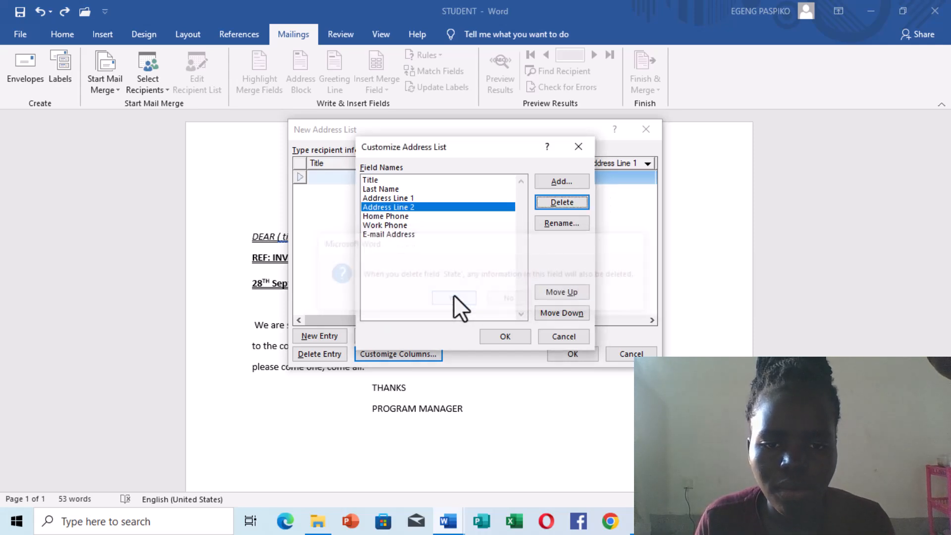
Delete the Address Line 2 and Address Line 1 fields from the address list columns.
left_click(546, 197)
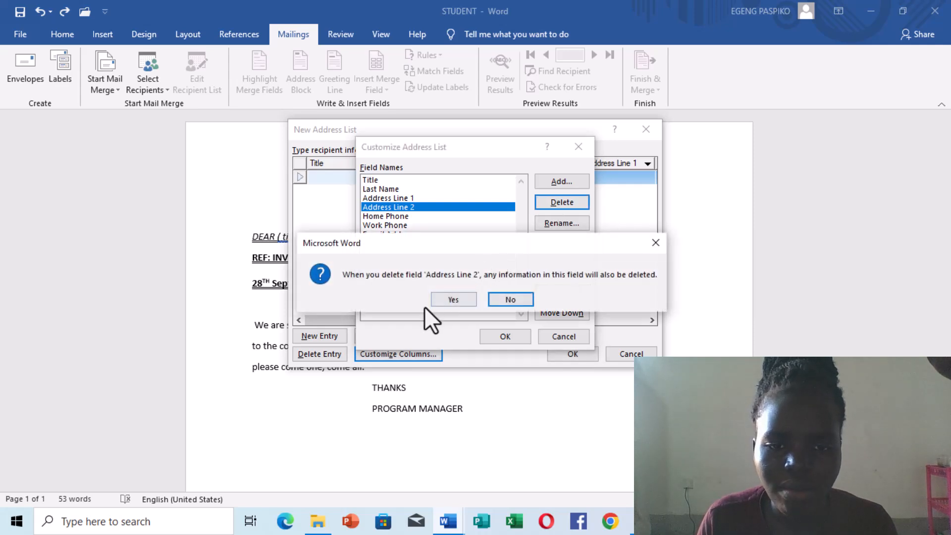
left_click(445, 299)
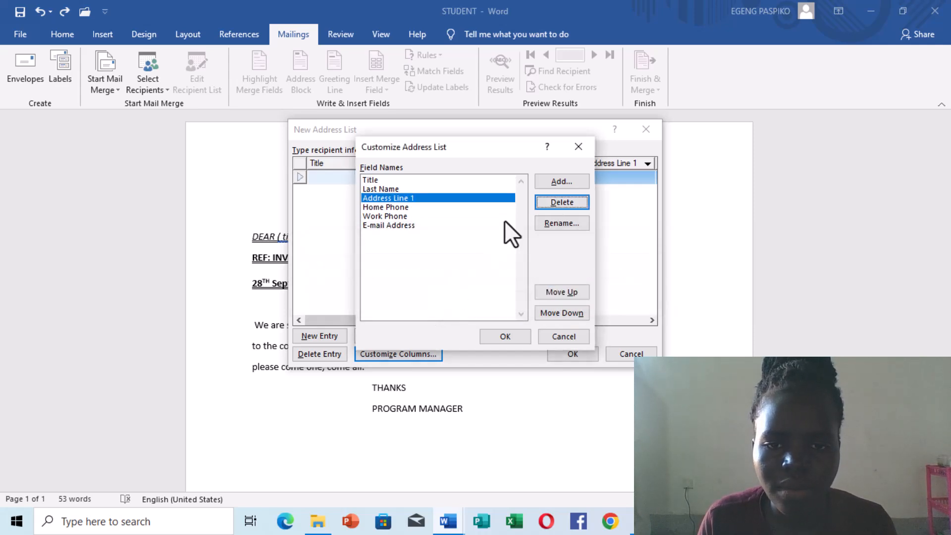
left_click(551, 200)
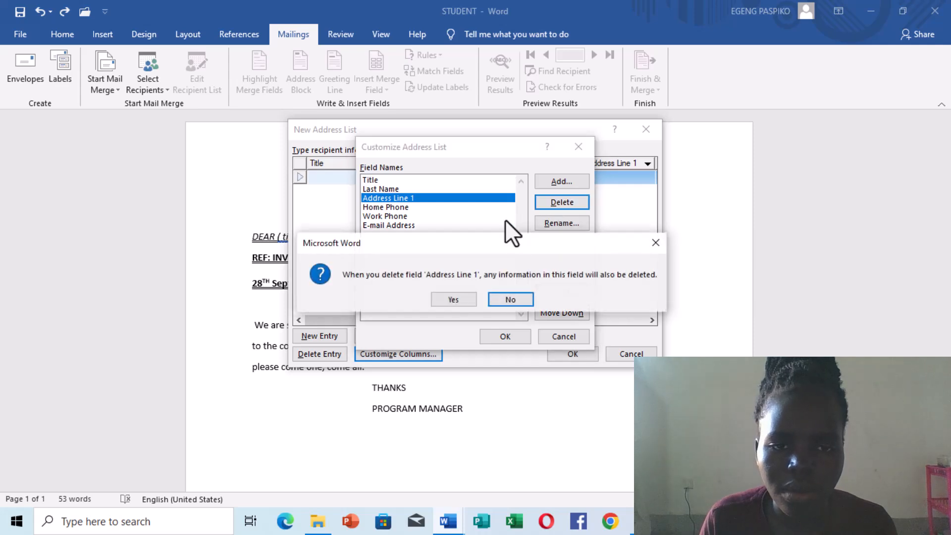
left_click(459, 299)
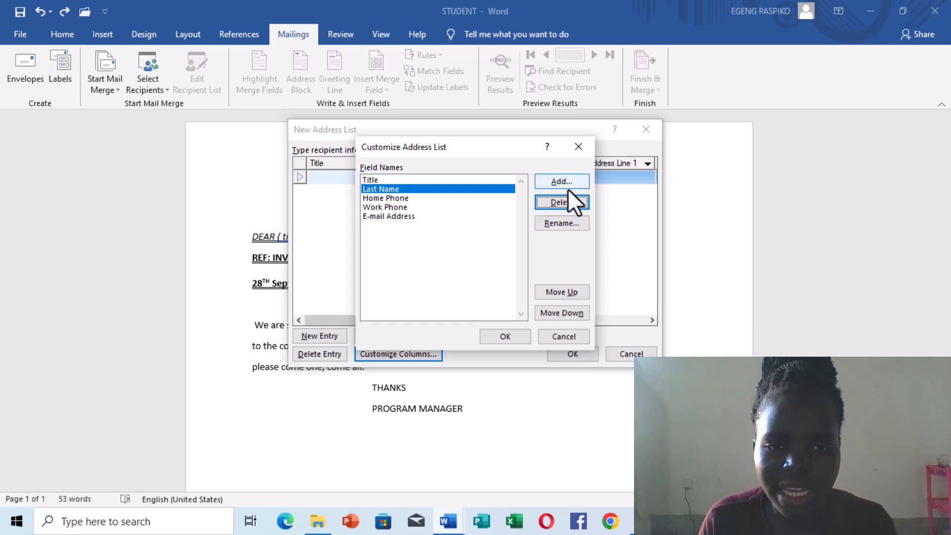
Delete the Last Name and Work Phone fields from the address list columns.
left_click(563, 202)
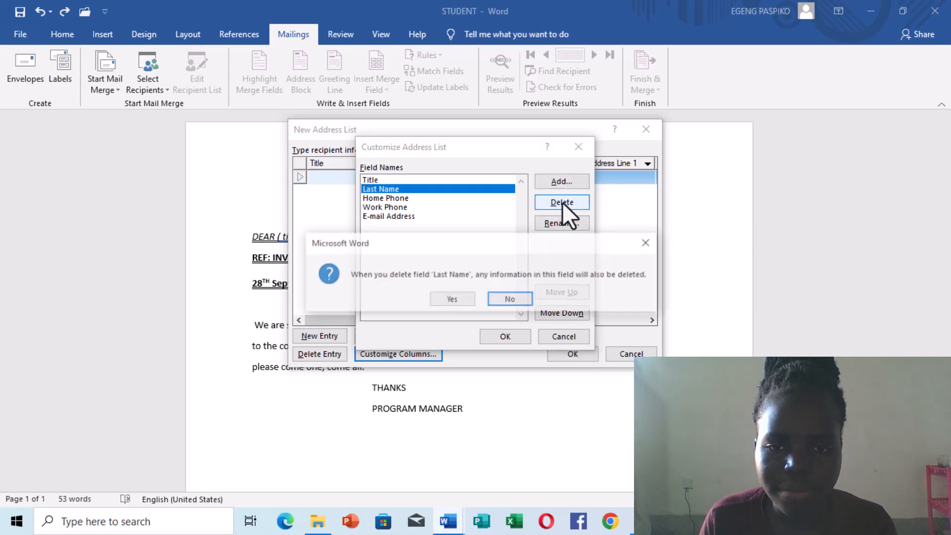
left_click(445, 296)
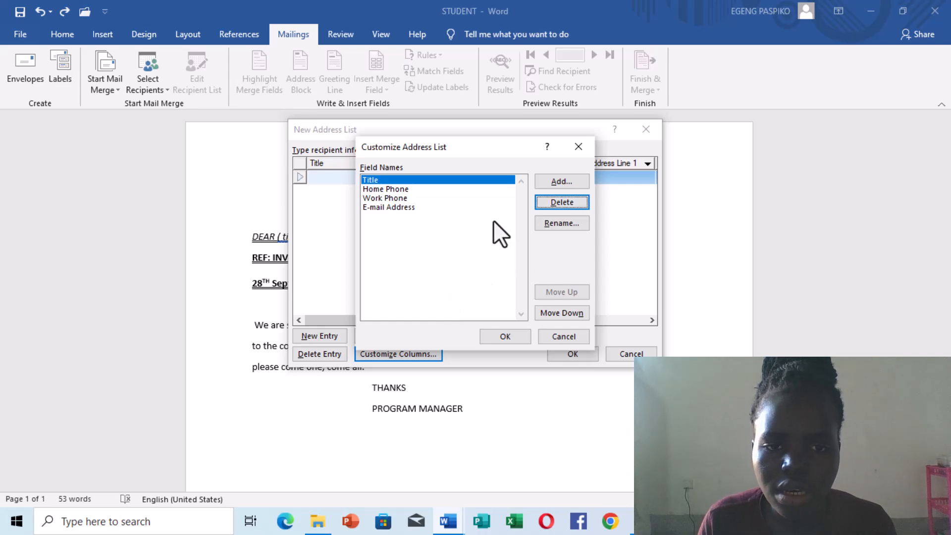
left_click(496, 199)
left_click(561, 203)
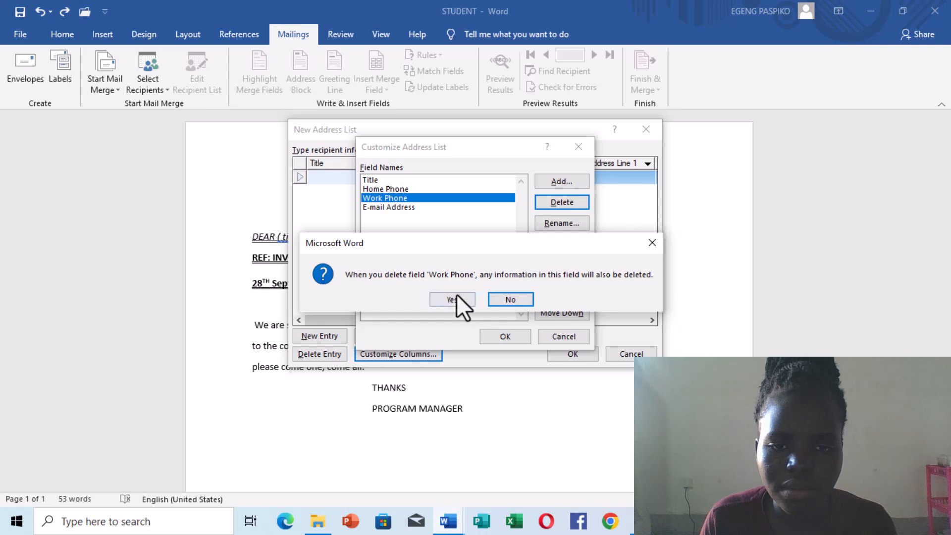
left_click(452, 300)
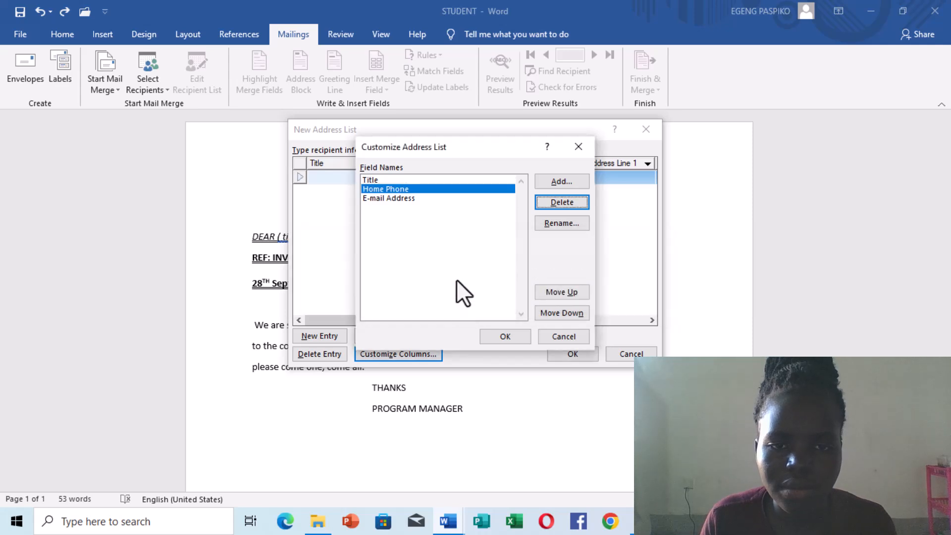
Delete the E-mail Address and Home Phone fields from the address list columns.
left_click(473, 197)
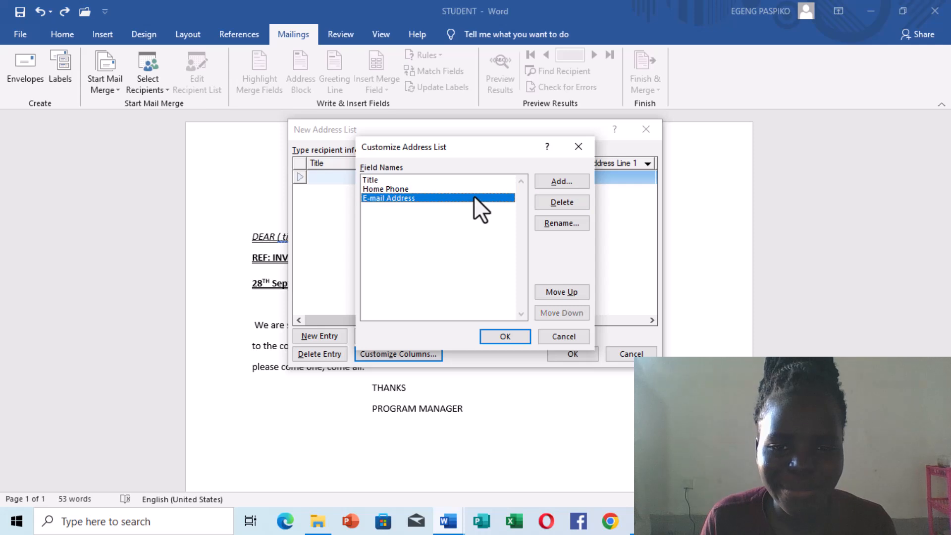
left_click(571, 197)
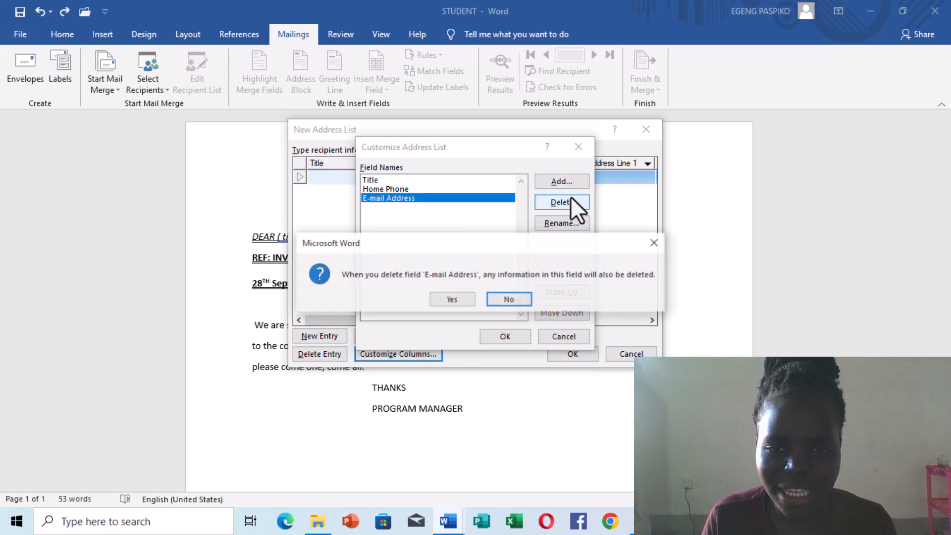
left_click(439, 299)
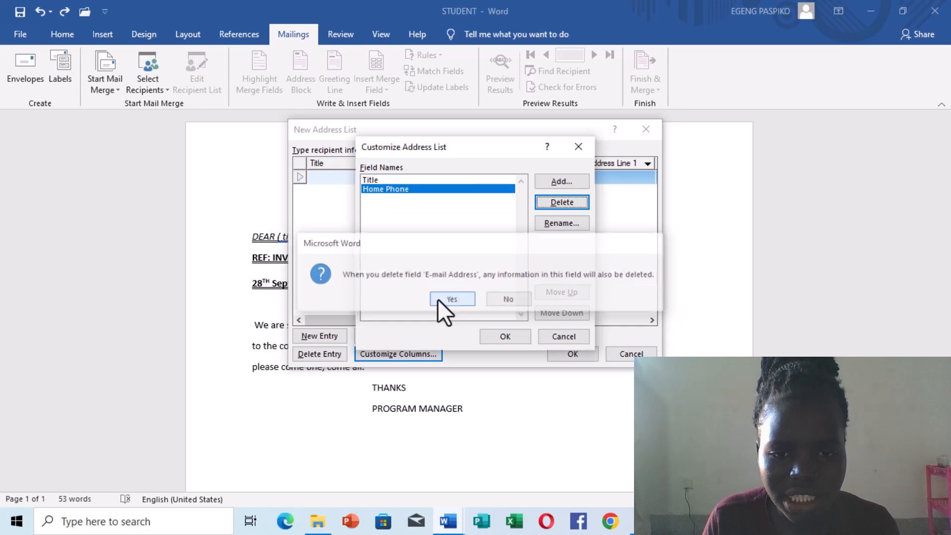
left_click(461, 191)
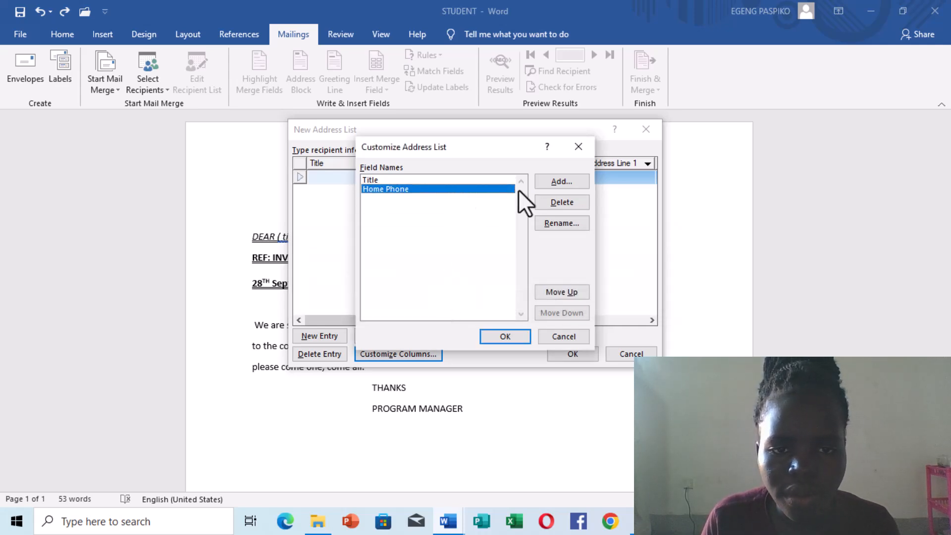
left_click(546, 200)
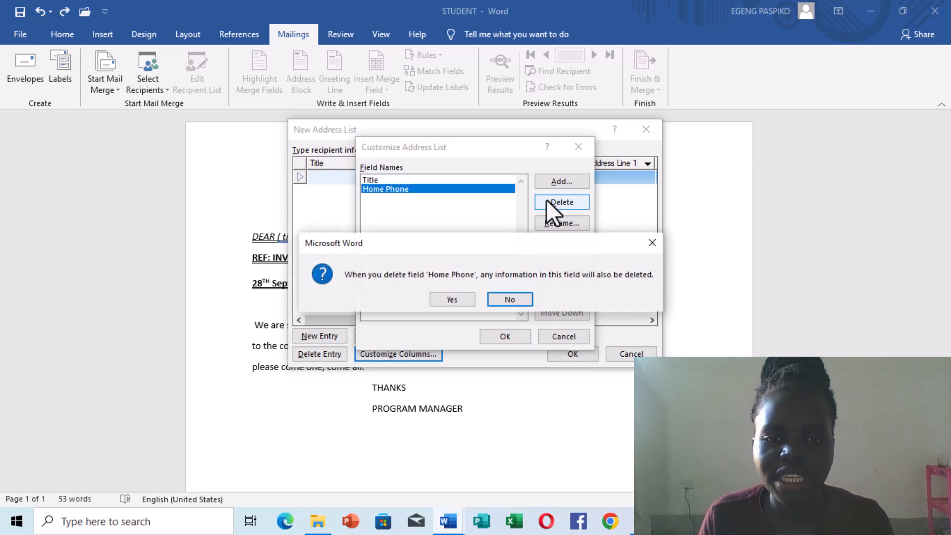
left_click(448, 298)
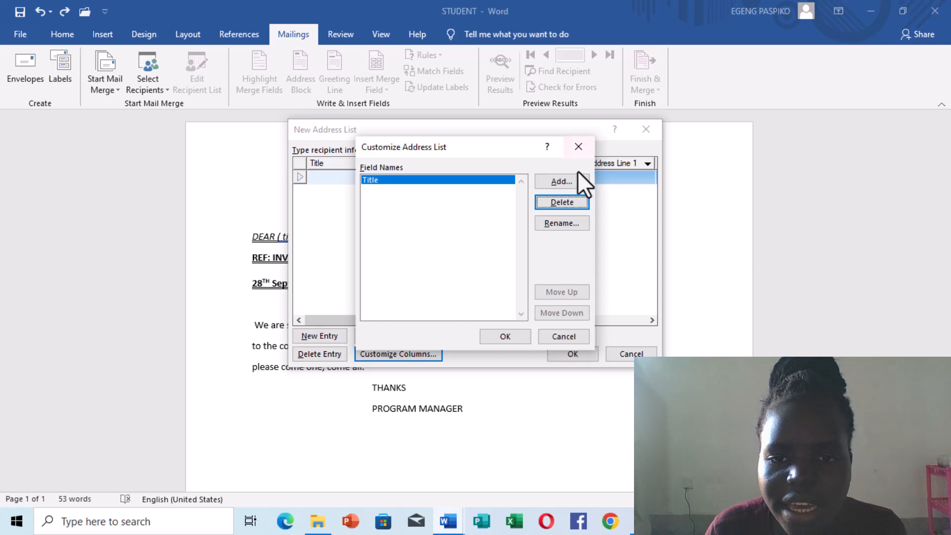
Add a field called Name to the address list columns and apply the customized columns.
left_click(570, 182)
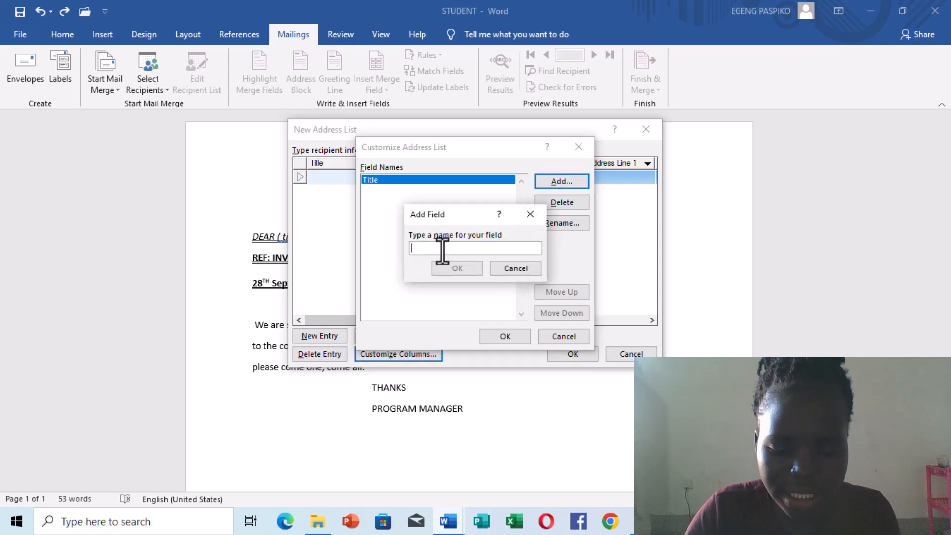
type("Name")
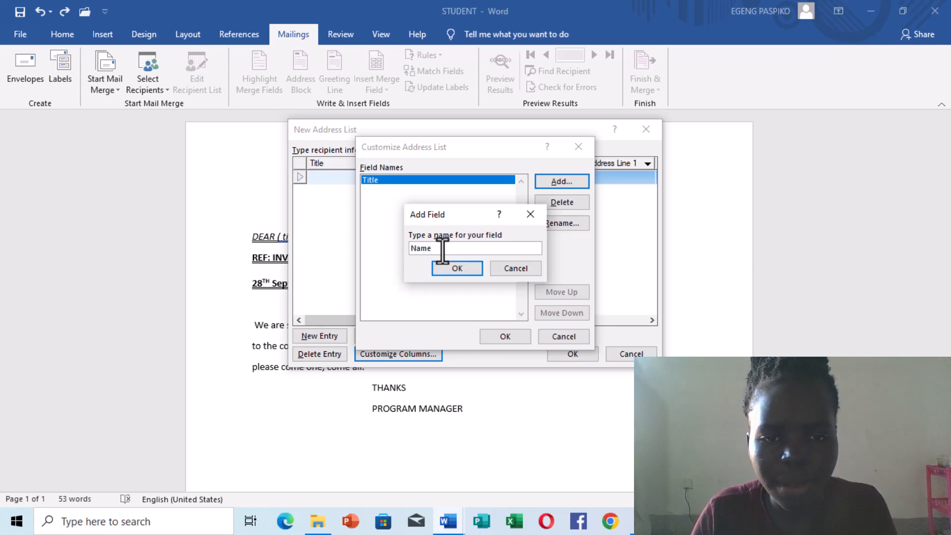
left_click(449, 270)
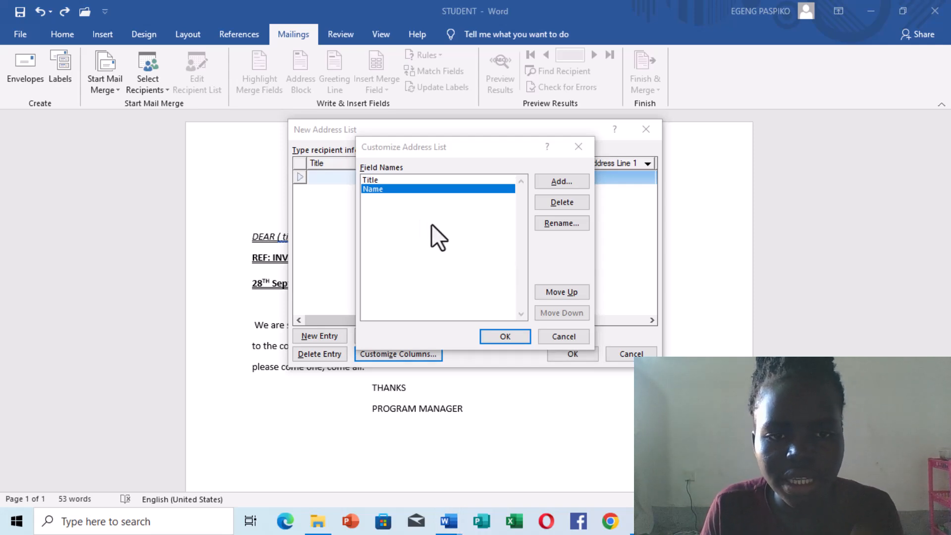
left_click(507, 335)
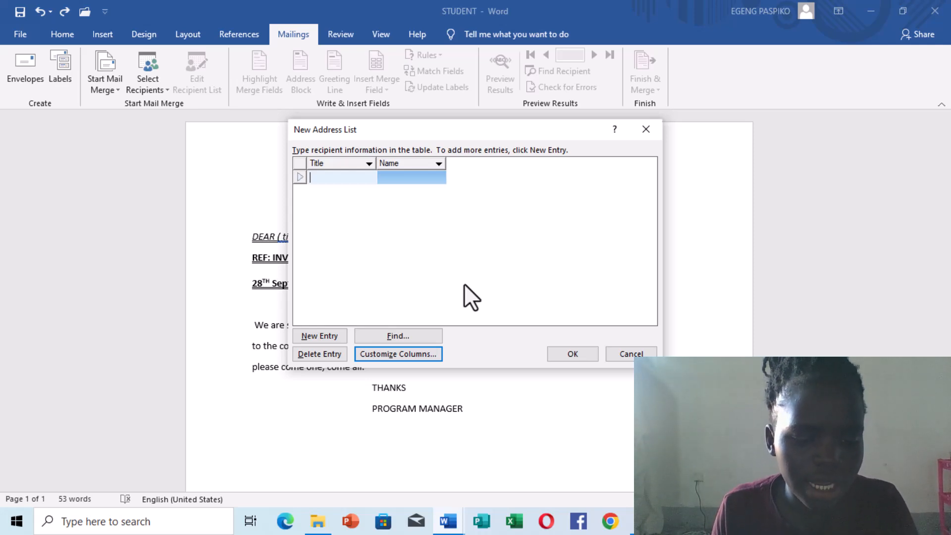
Fill in the first recipient entry with the title Rev and the recipient's name.
type("Rev")
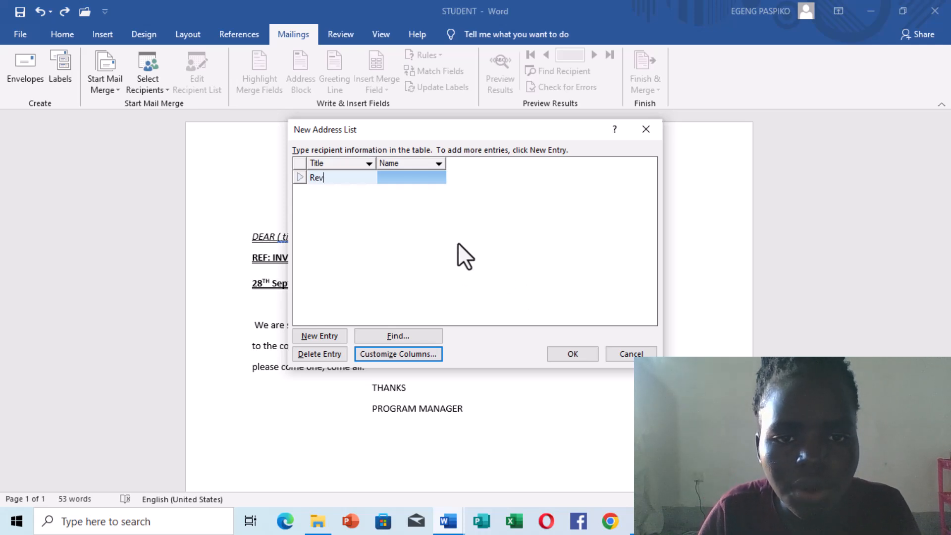
left_click(402, 176)
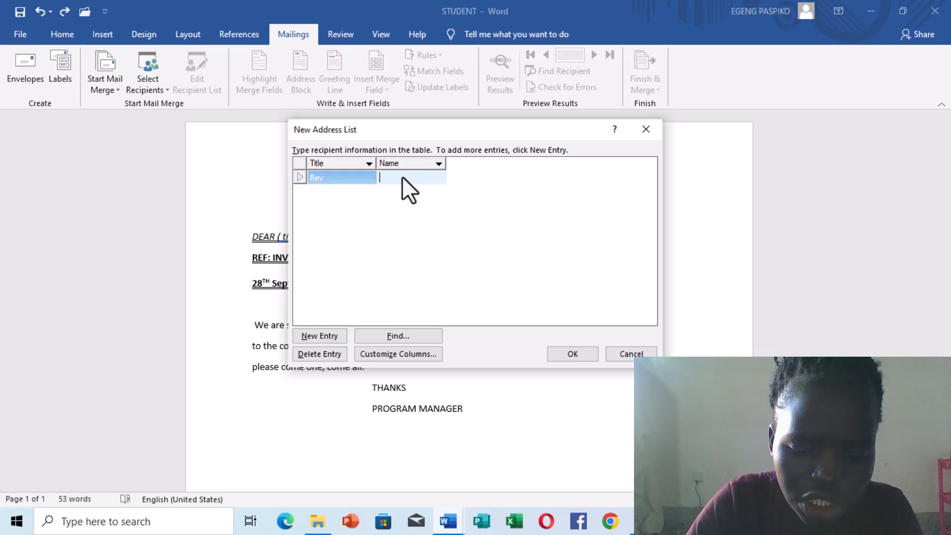
type("John")
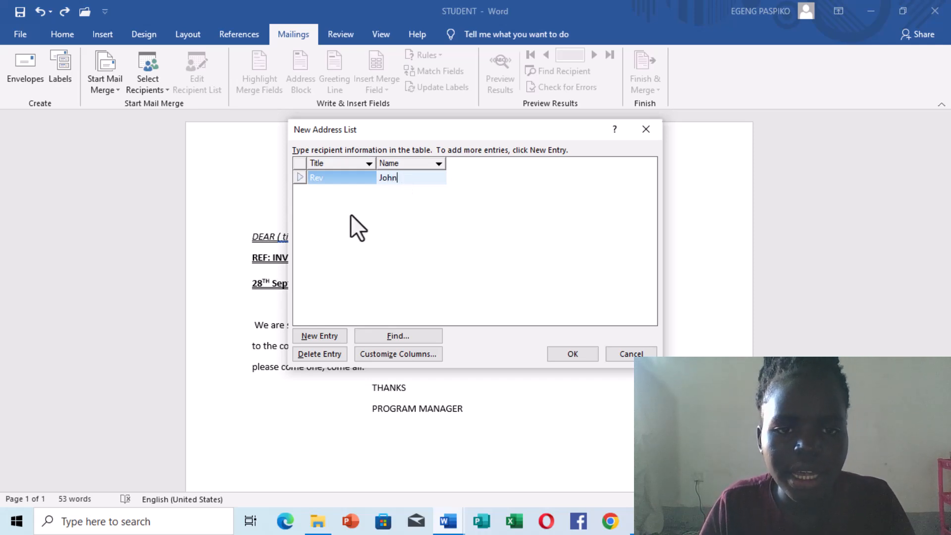
left_click(296, 194)
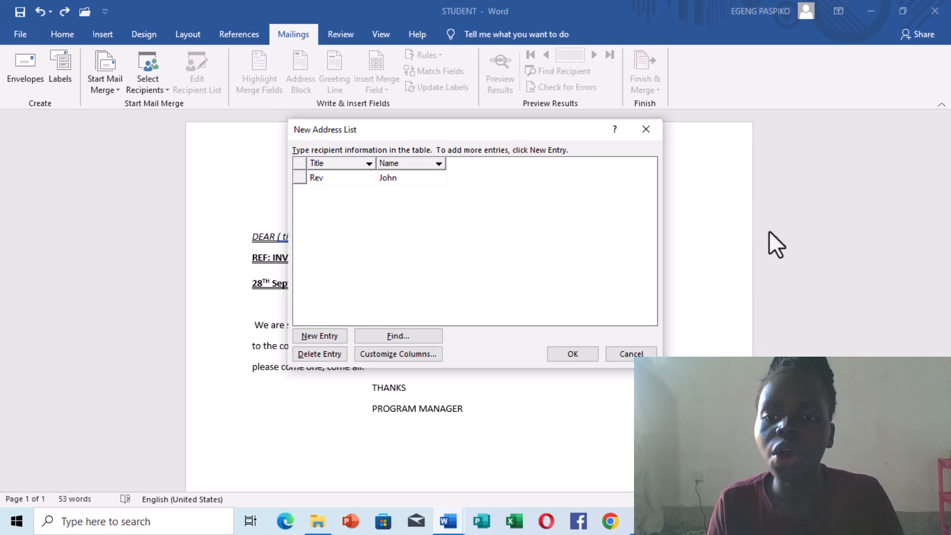
left_click(771, 347)
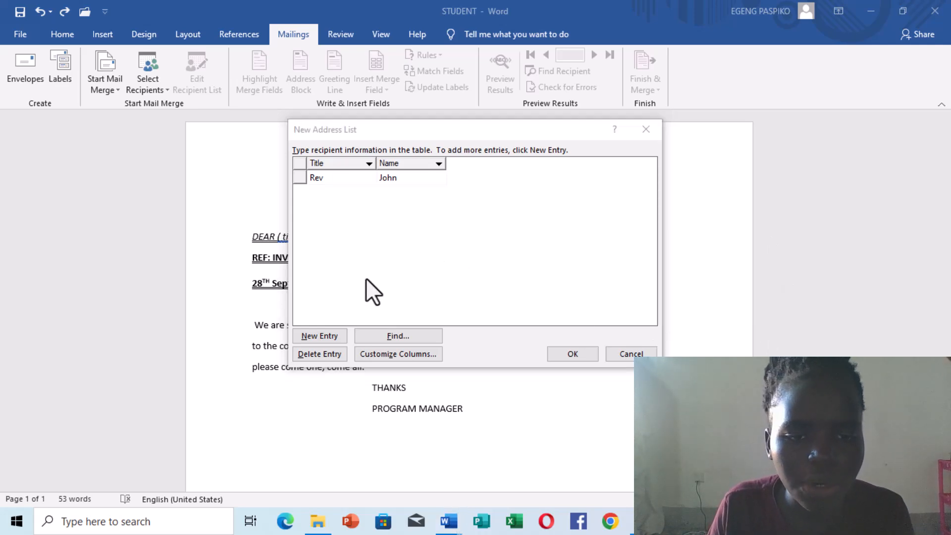
Add a second recipient entry with the title Pr and the recipient's name.
left_click(320, 335)
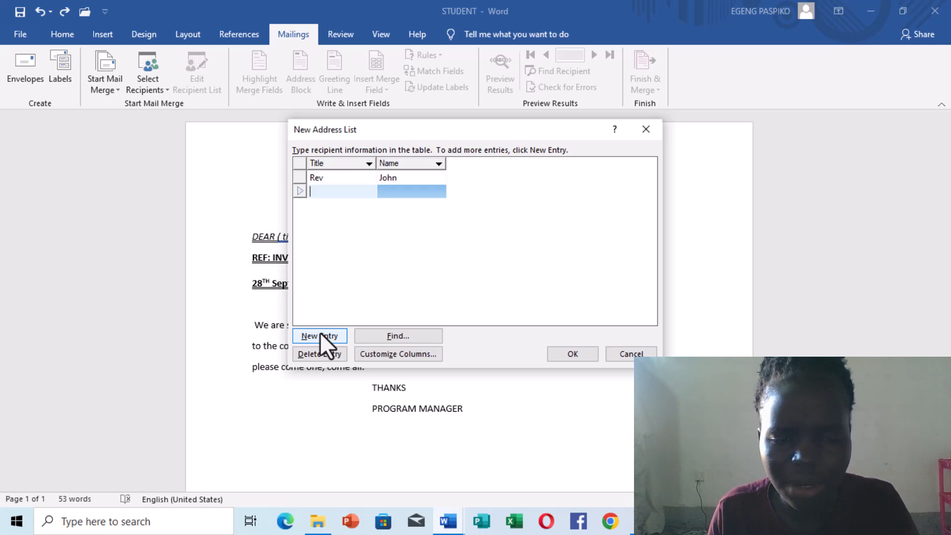
type("Pr")
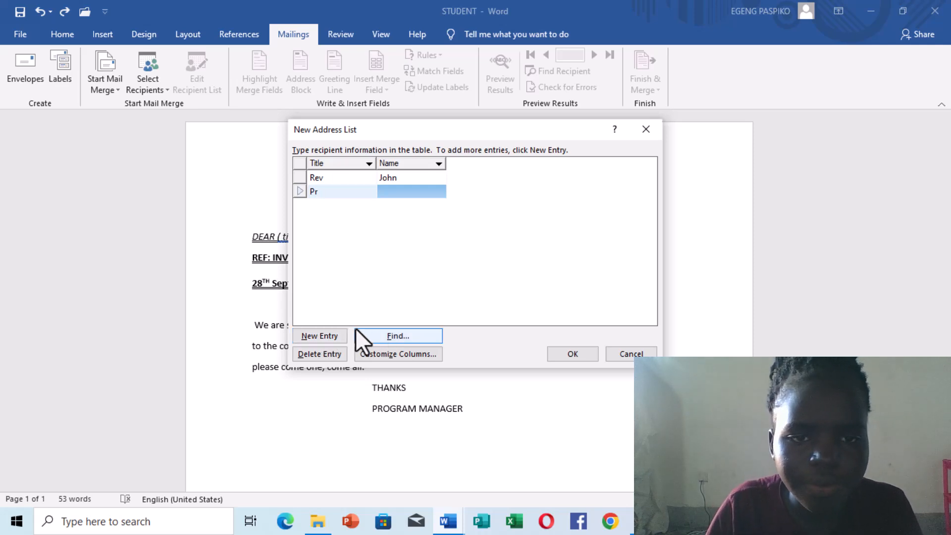
left_click(387, 189)
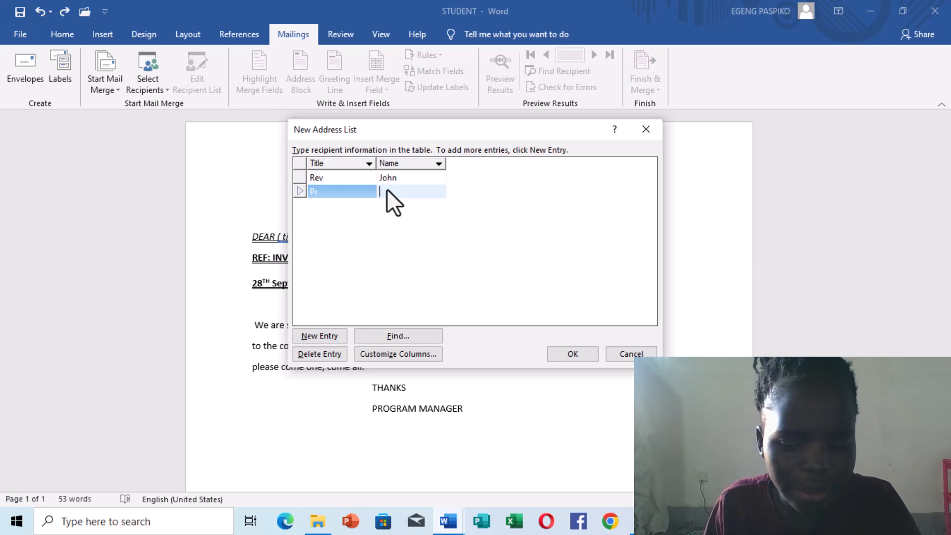
type("Mike")
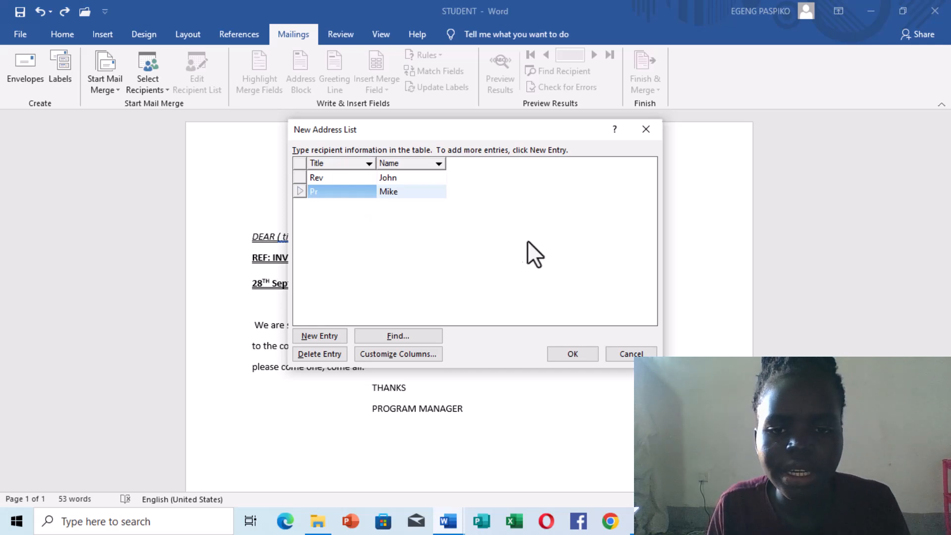
left_click(778, 350)
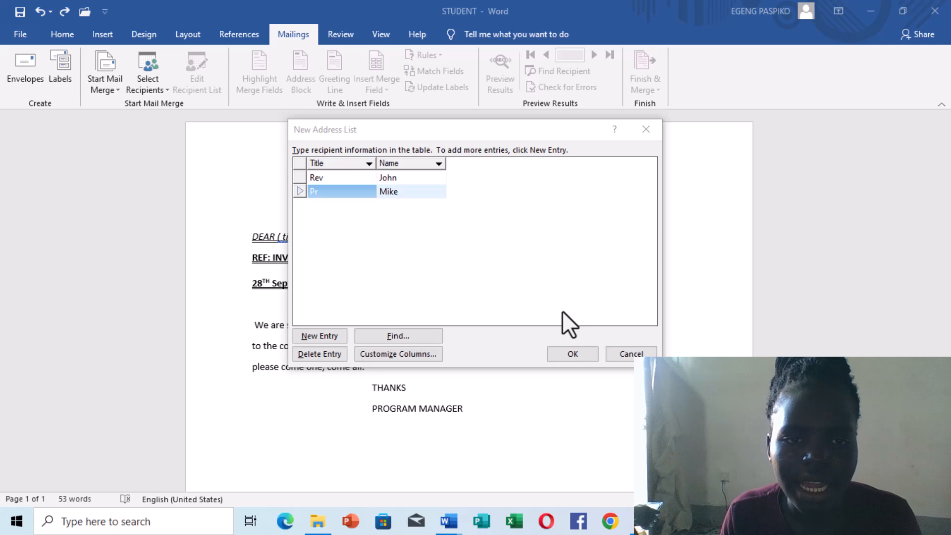
Finish the recipient list and save it as Peace in the My Data Sources folder.
left_click(570, 354)
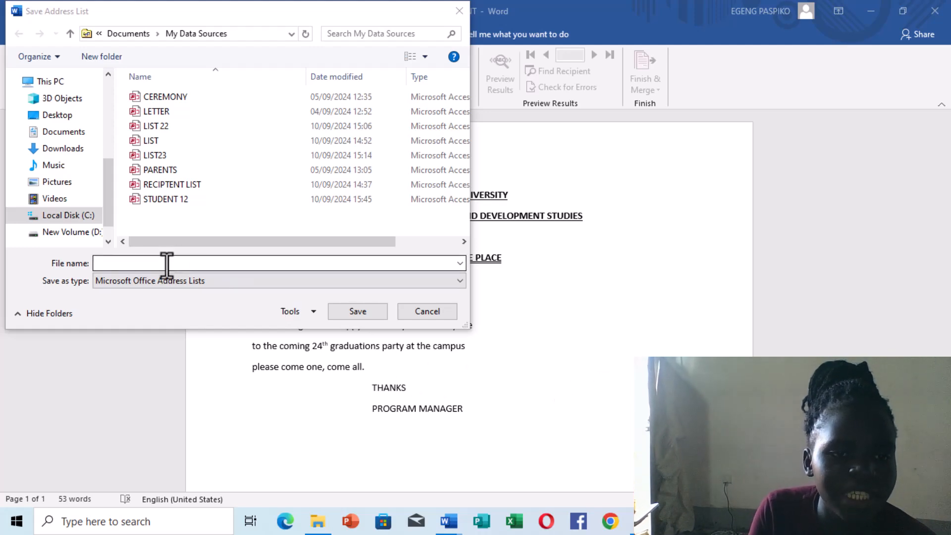
left_click(95, 263)
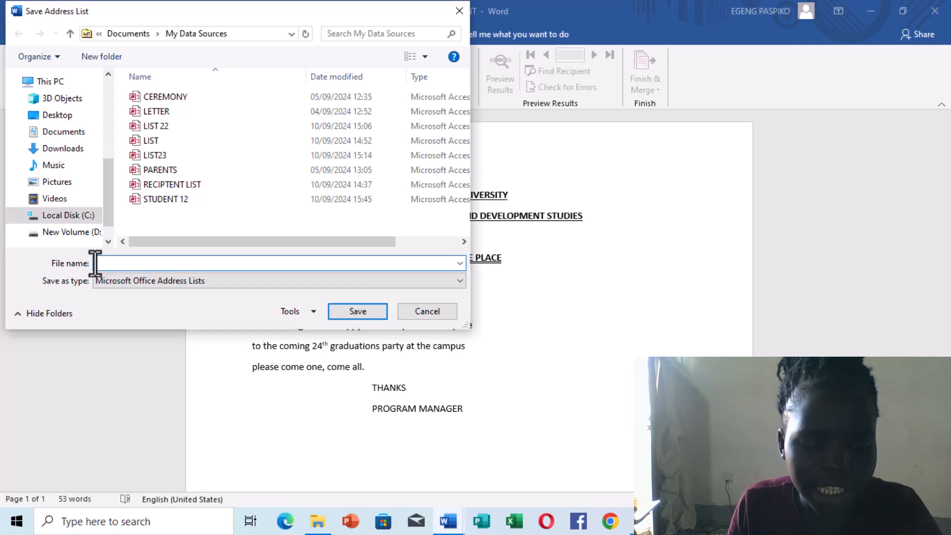
type("Pe")
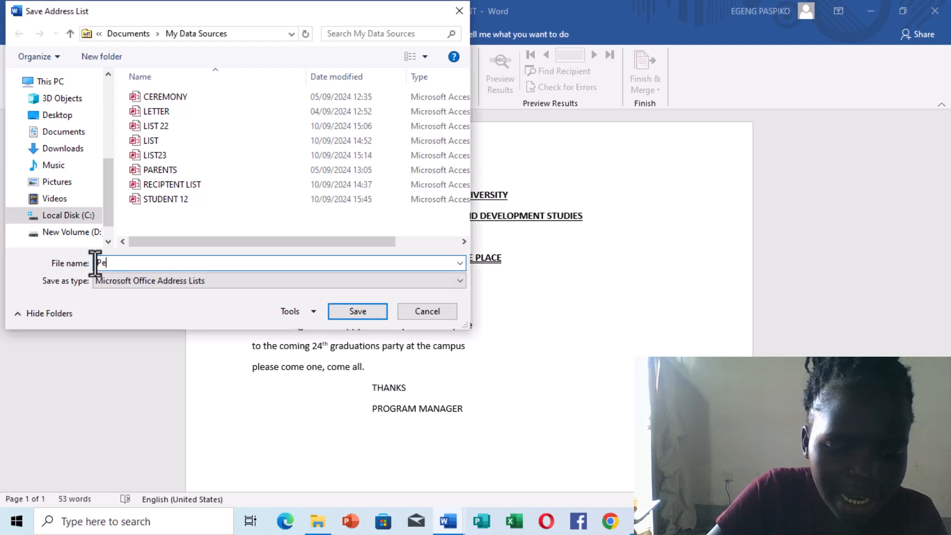
type("ace")
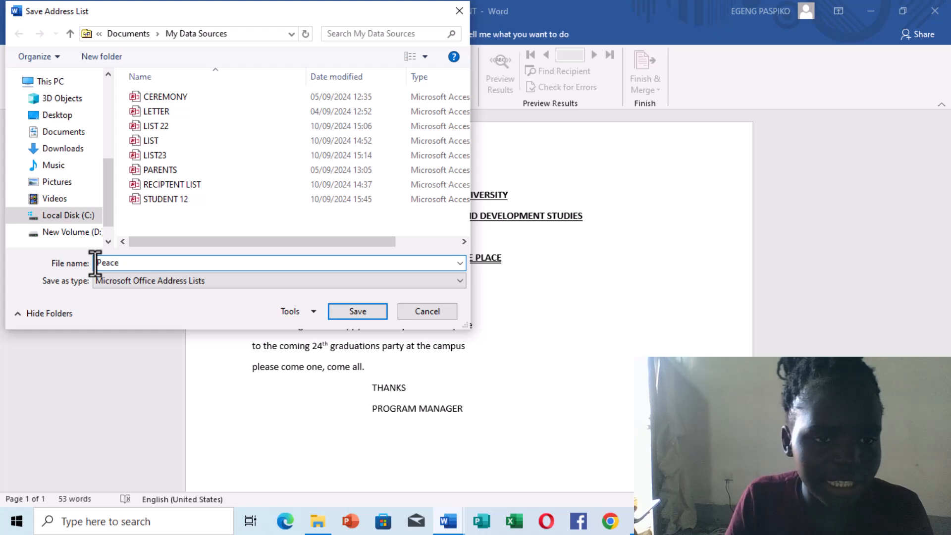
left_click(351, 312)
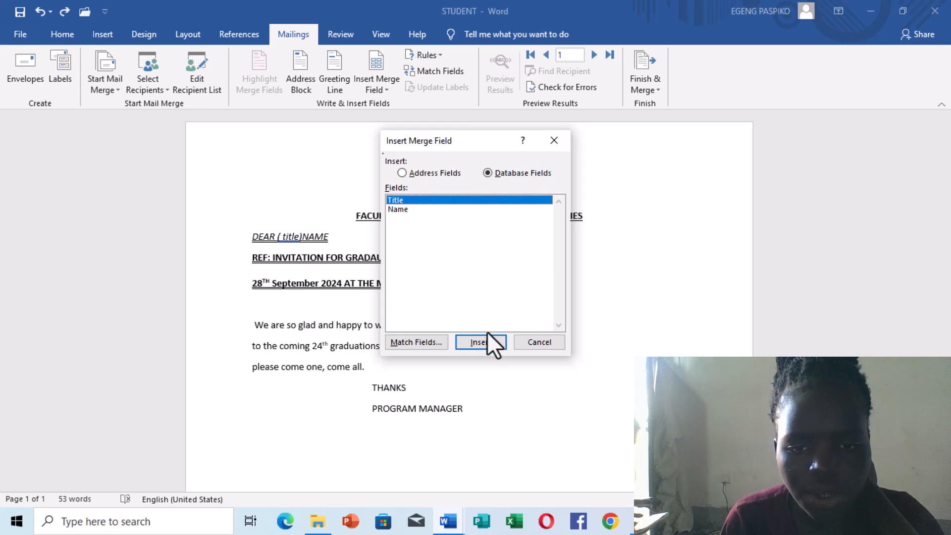
Try to insert the Title merge field in the opening sentence of the letter's body.
left_click(479, 342)
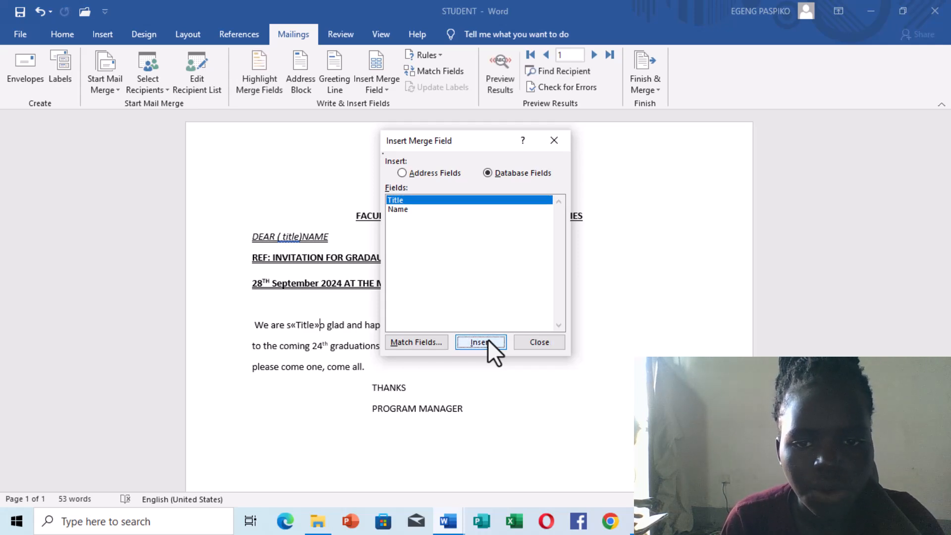
left_click(488, 341)
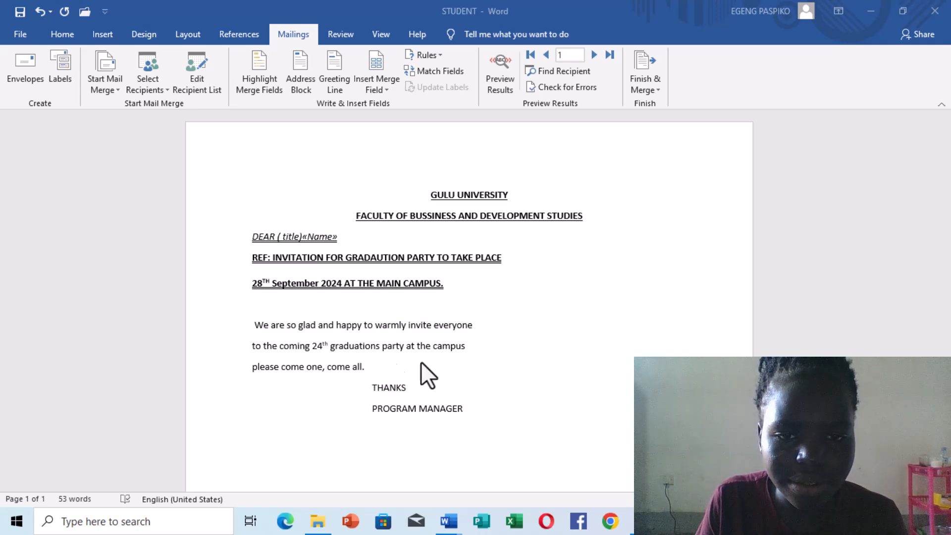
Delete the "( title" placeholder text after DEAR in the salutation line.
left_click(301, 237)
key("BackSpace")
key("BackSpace")
key("BackSpace")
key("BackSpace")
key("BackSpace")
key("BackSpace")
key("BackSpace")
key("BackSpace")
key("BackSpace")
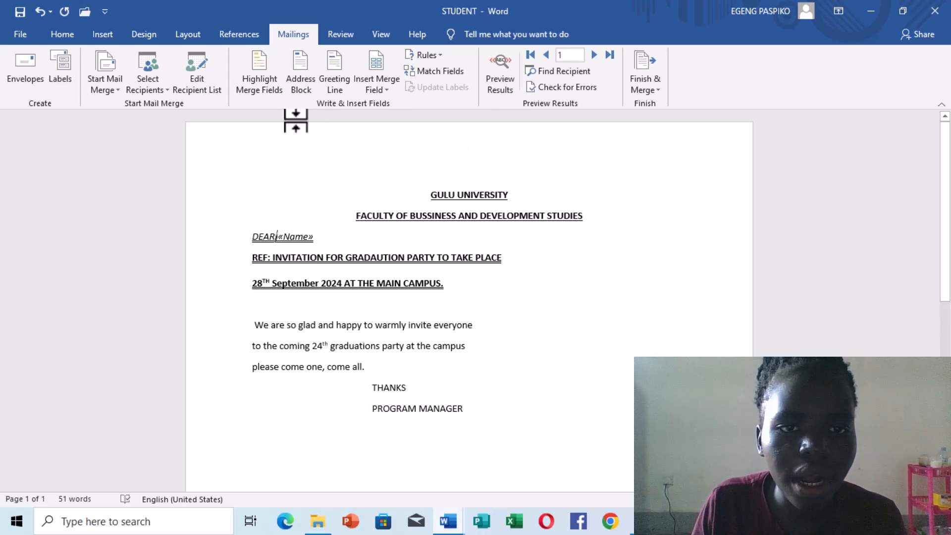
Insert the Title merge field after DEAR and remove the leftover closing parenthesis before the Name field.
left_click(387, 85)
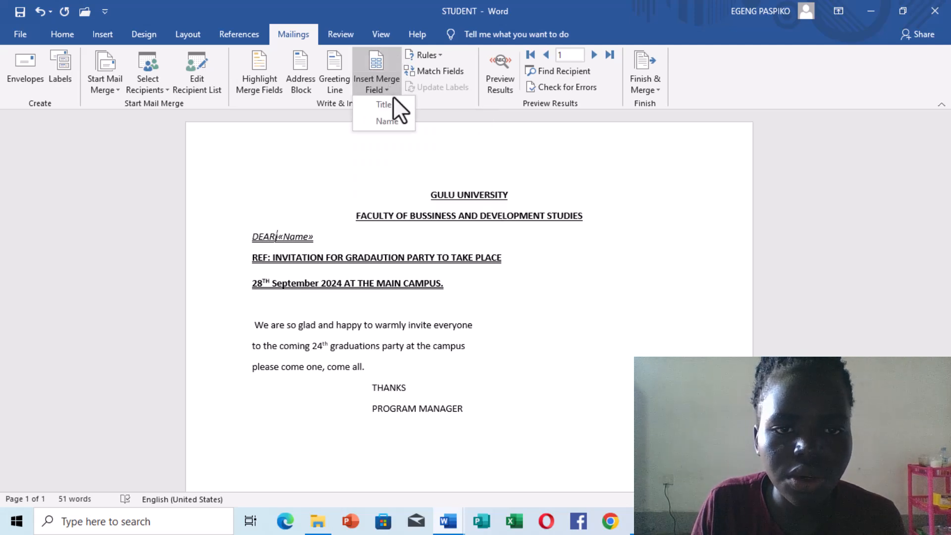
left_click(393, 100)
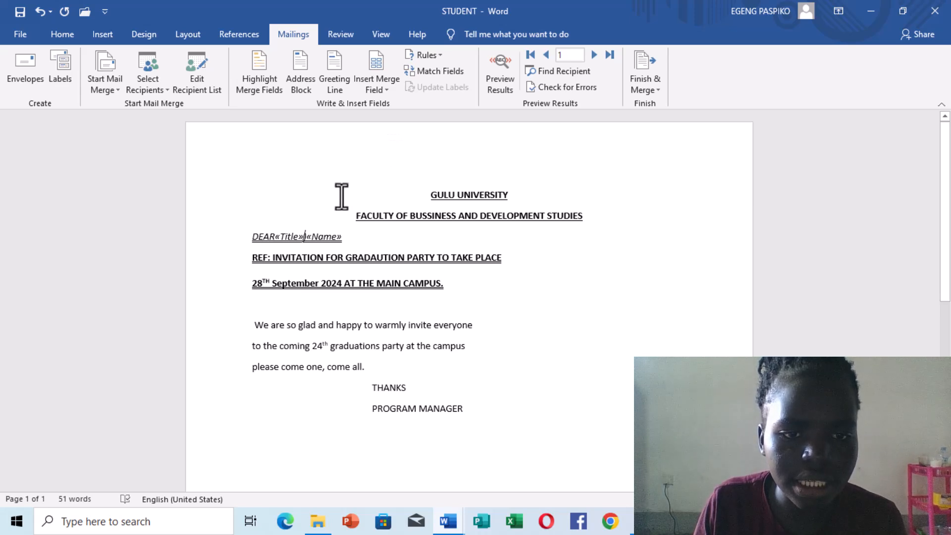
left_click(310, 238)
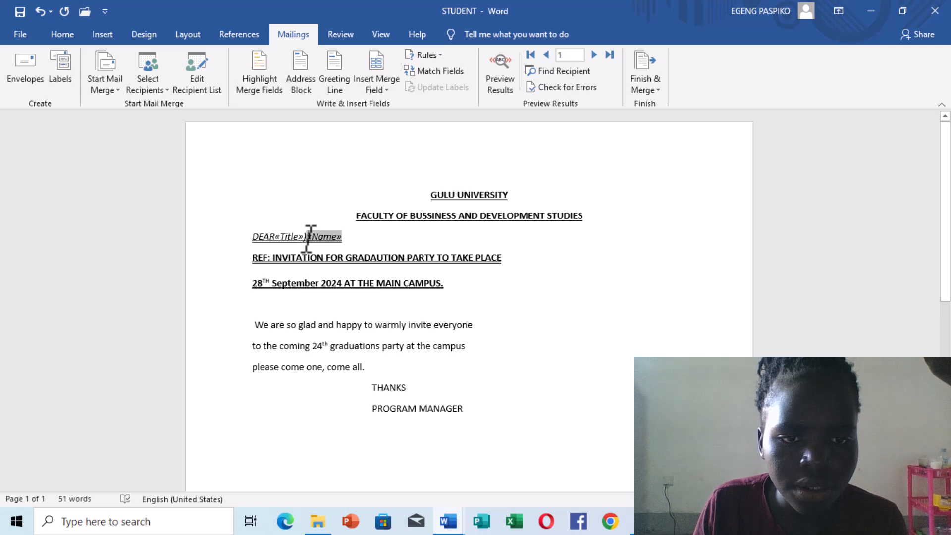
key("BackSpace")
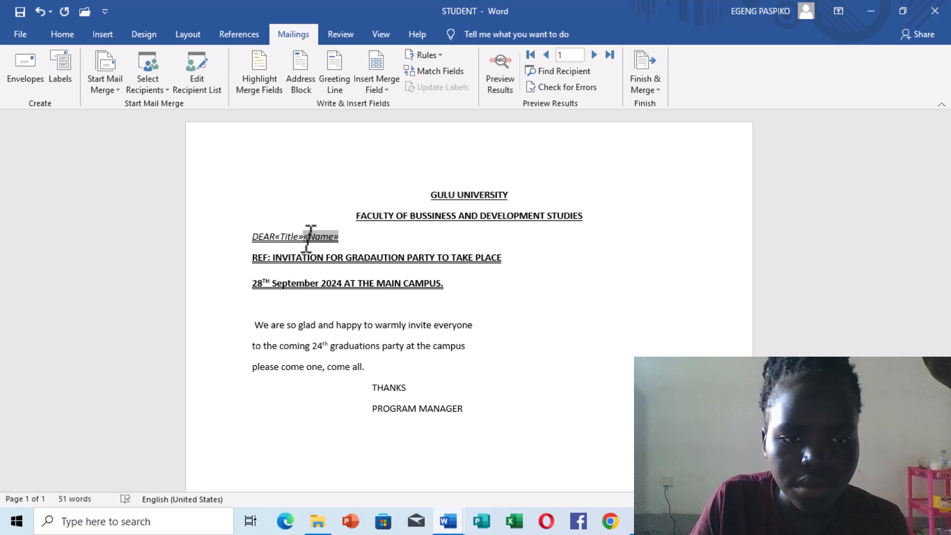
Finish the merge by generating individual letters for all records in a new document.
left_click(645, 90)
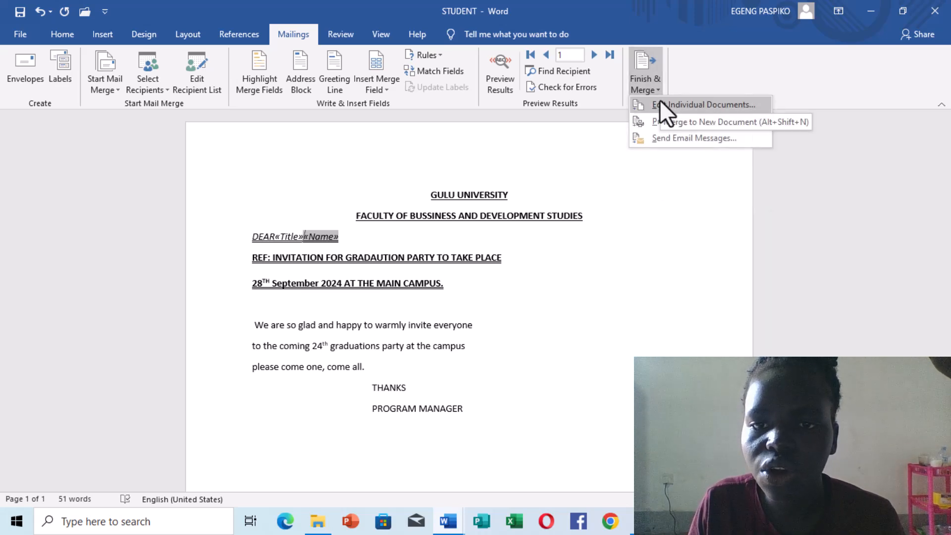
left_click(659, 104)
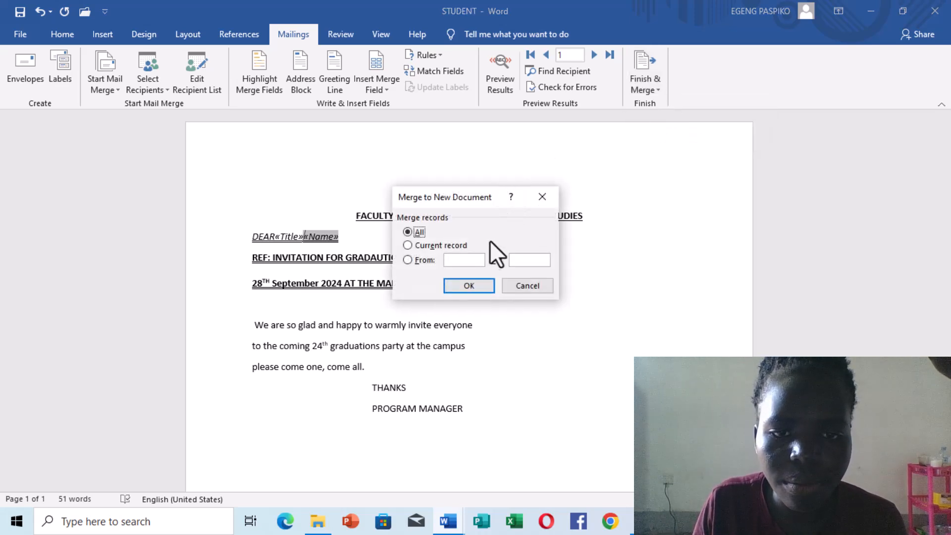
left_click(463, 290)
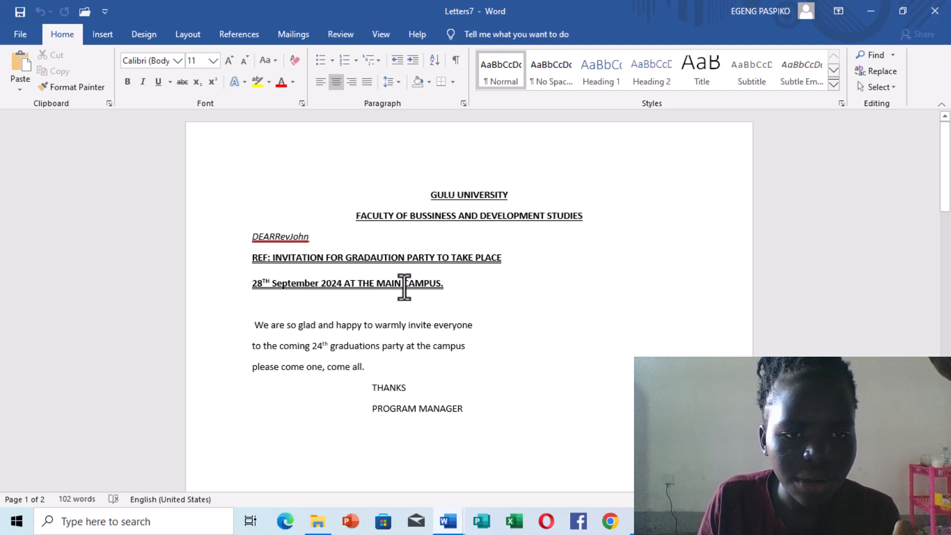
Insert spaces between DEAR, the title and the name in the salutations of both merged letters.
left_click(276, 237)
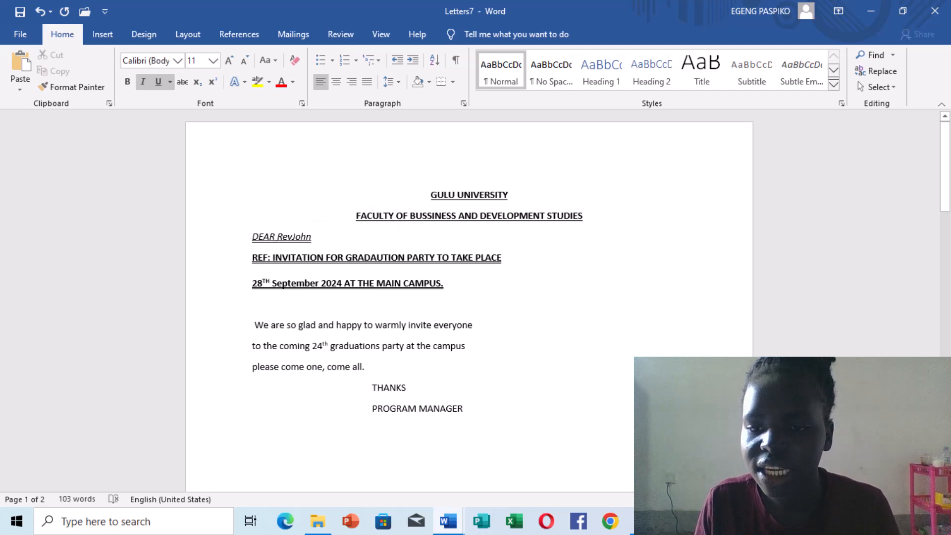
scroll(529, 360, "down", 1)
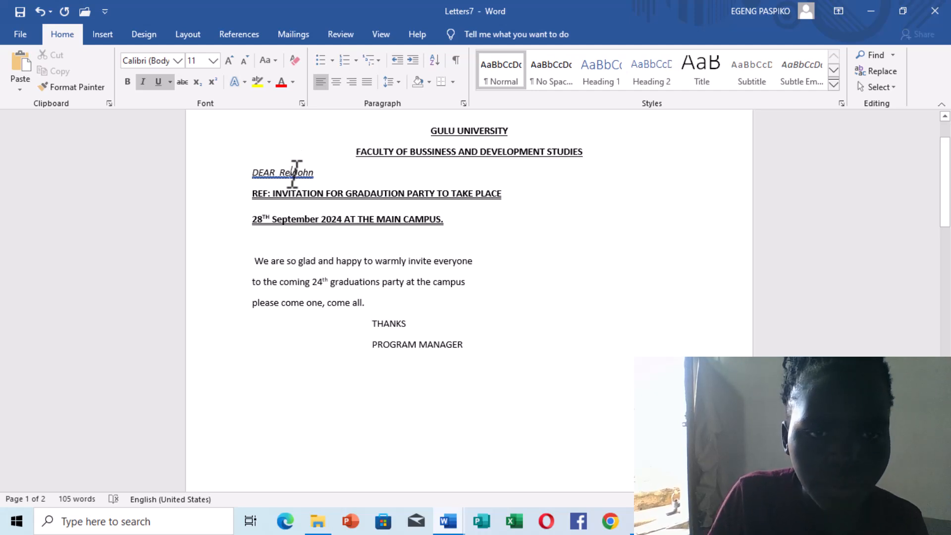
key("BackSpace")
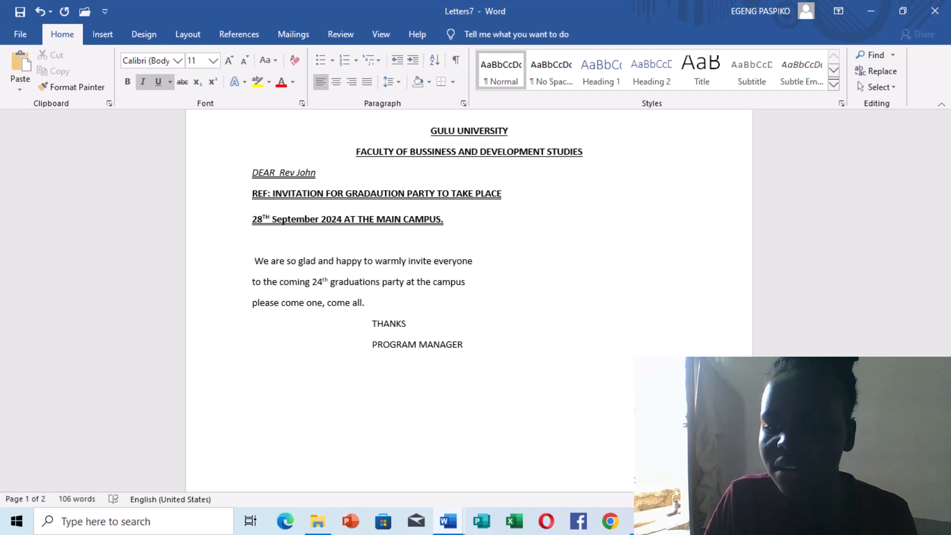
scroll(298, 171, "down", 2)
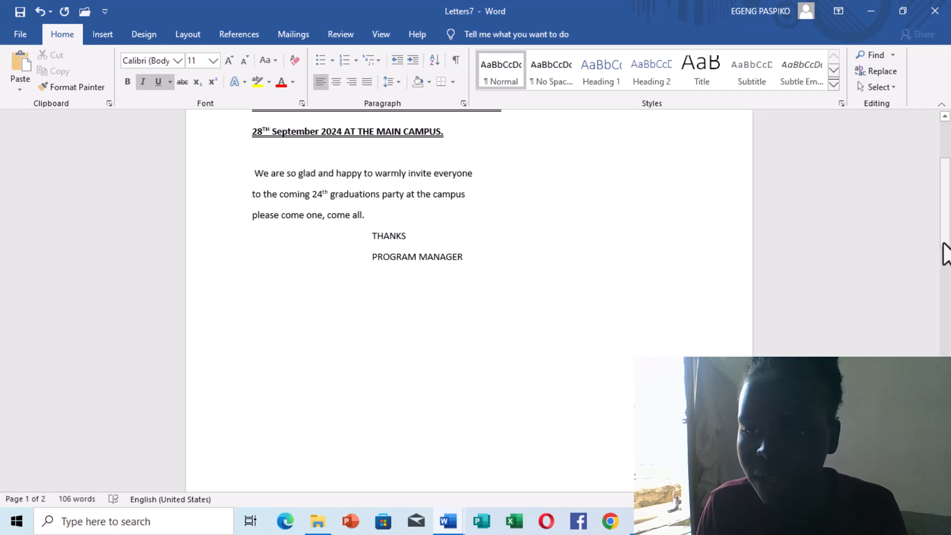
left_click_drag(944, 254, 948, 400)
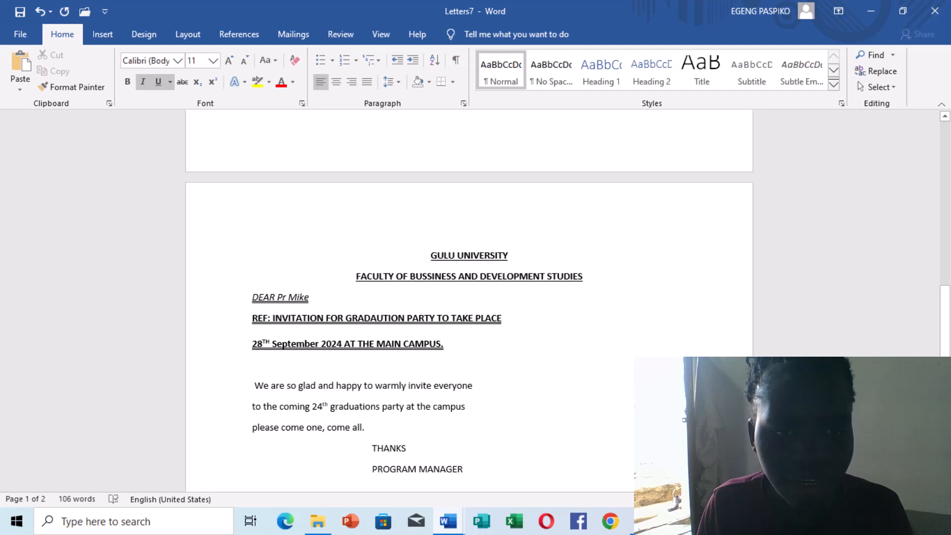